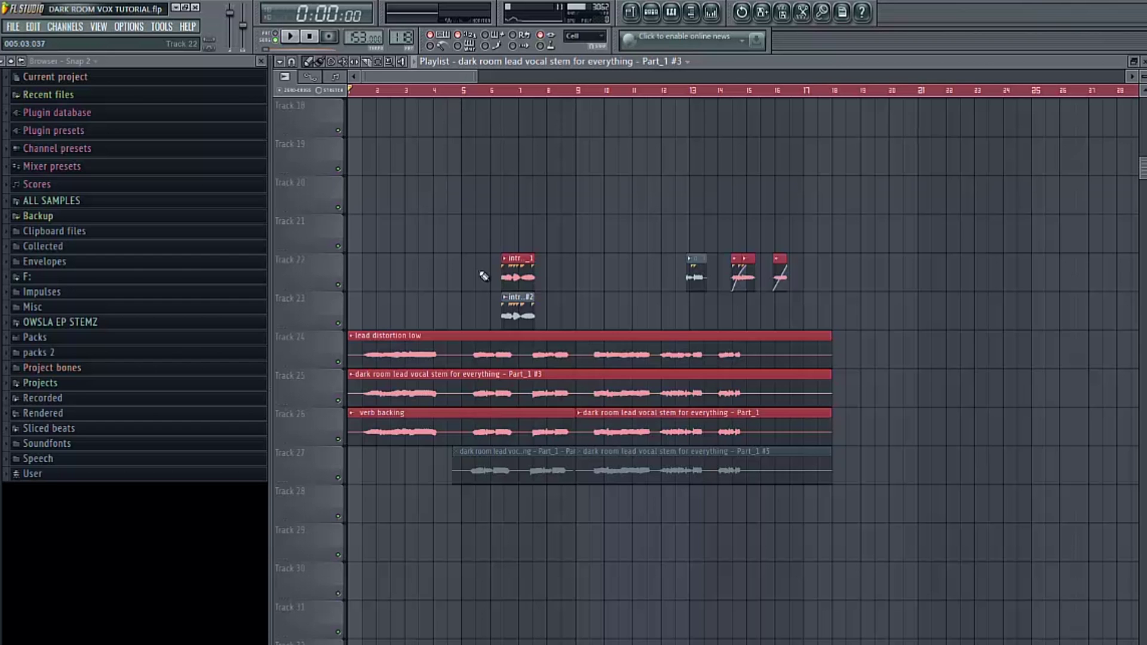
# Unmute the "Dark Room feat. Ben Reigns MASTER" clip, solo Track 1, and play the song from the beginning.
pyautogui.scroll(6, 479, 266)
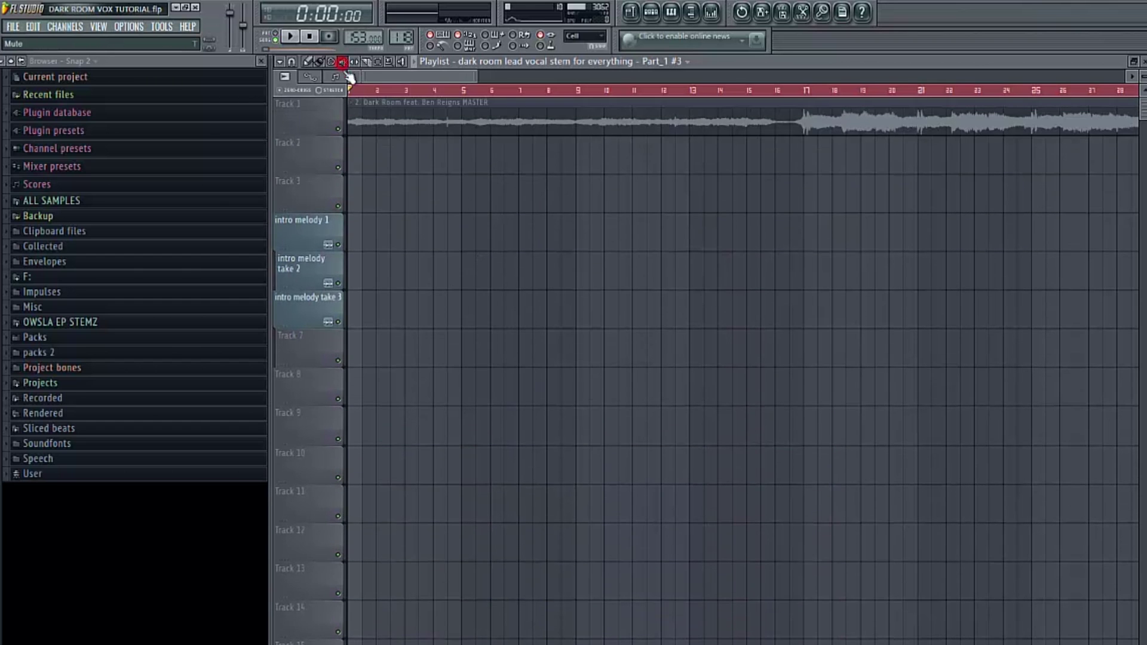
pyautogui.click(363, 107)
pyautogui.rightClick(339, 131)
pyautogui.press('space')
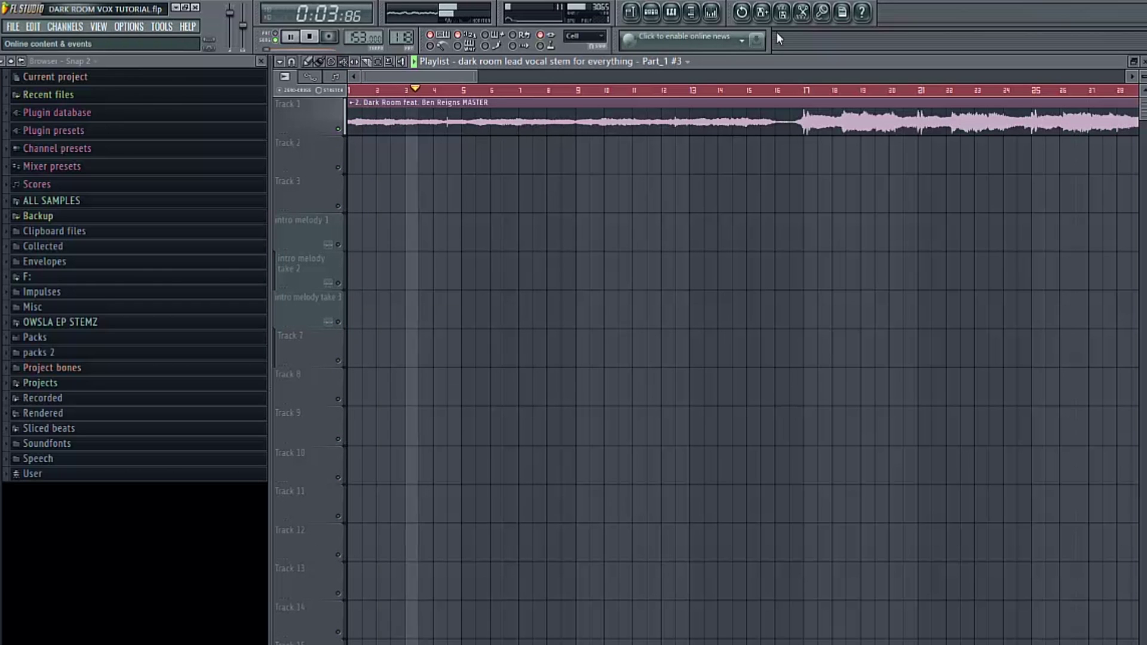
pyautogui.press('space')
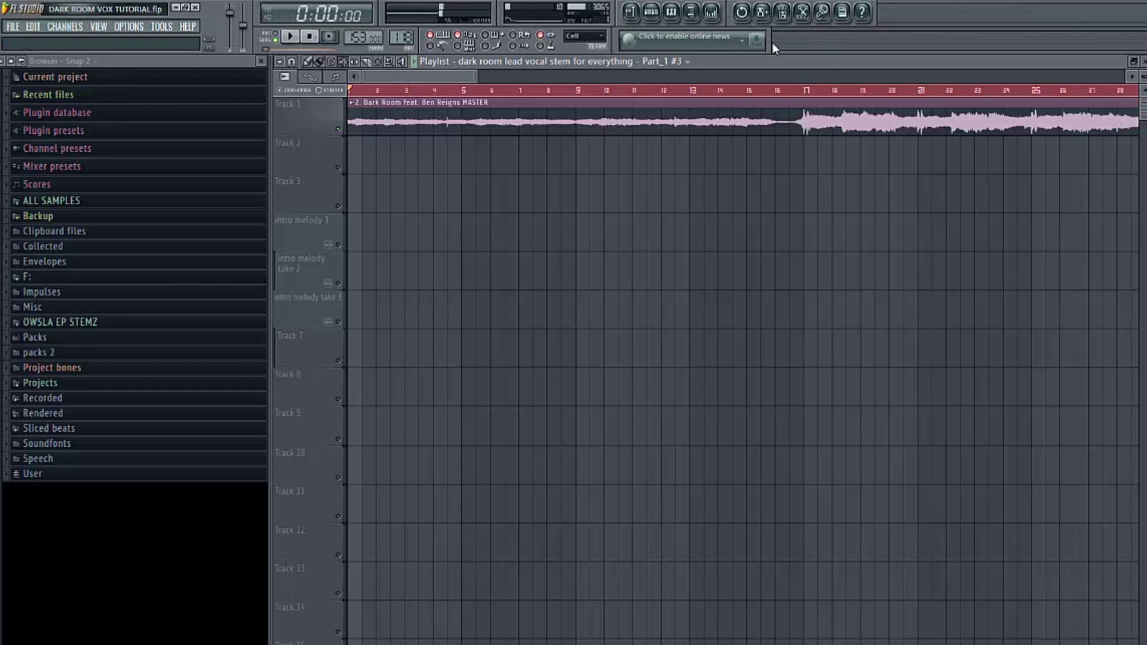
# Play the master clip from just before bar 17, raise the system volume, and mute the clip again after stopping.
pyautogui.click(804, 91)
pyautogui.press('space')
pyautogui.press('XF86AudioRaiseVolume')
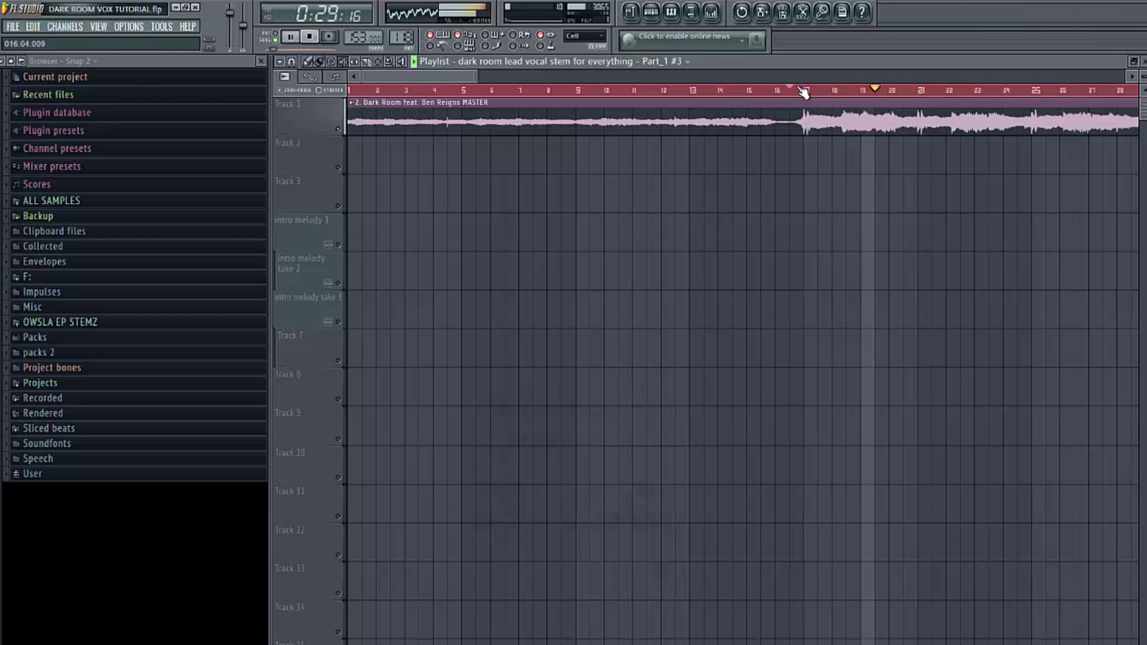
pyautogui.press('space')
pyautogui.click(389, 116)
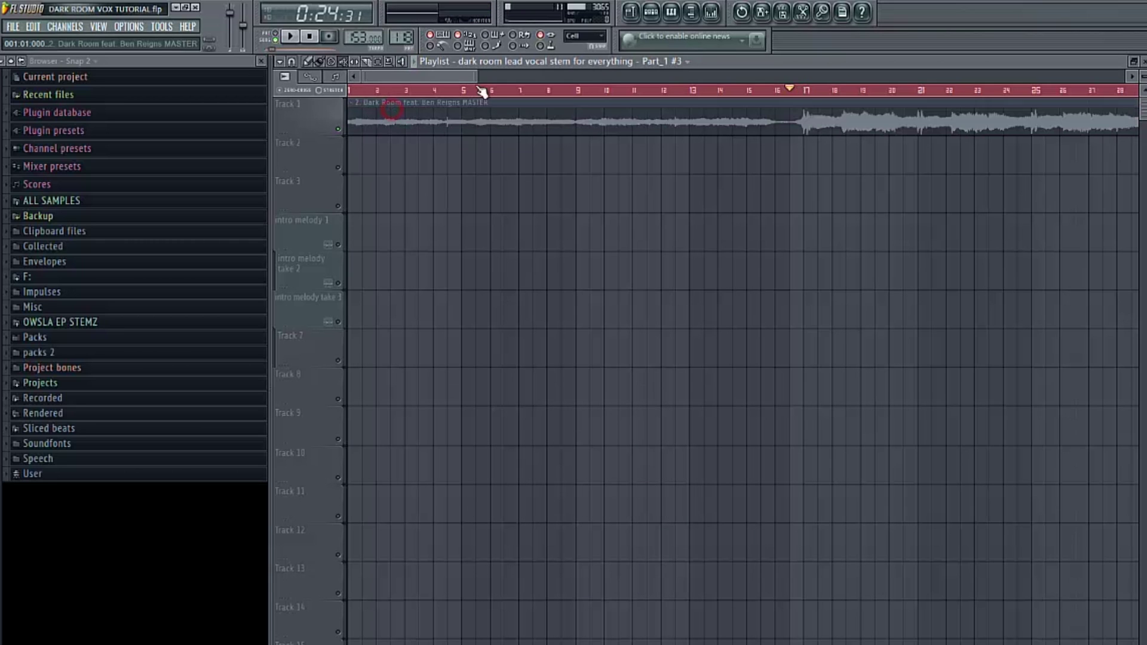
# Play the intro vocal layers on Tracks 24 to 26 from about bar 5 and view their levels in the mixer.
pyautogui.moveTo(476, 77); pyautogui.dragTo(744, 76)
pyautogui.scroll(-10, 540, 302)
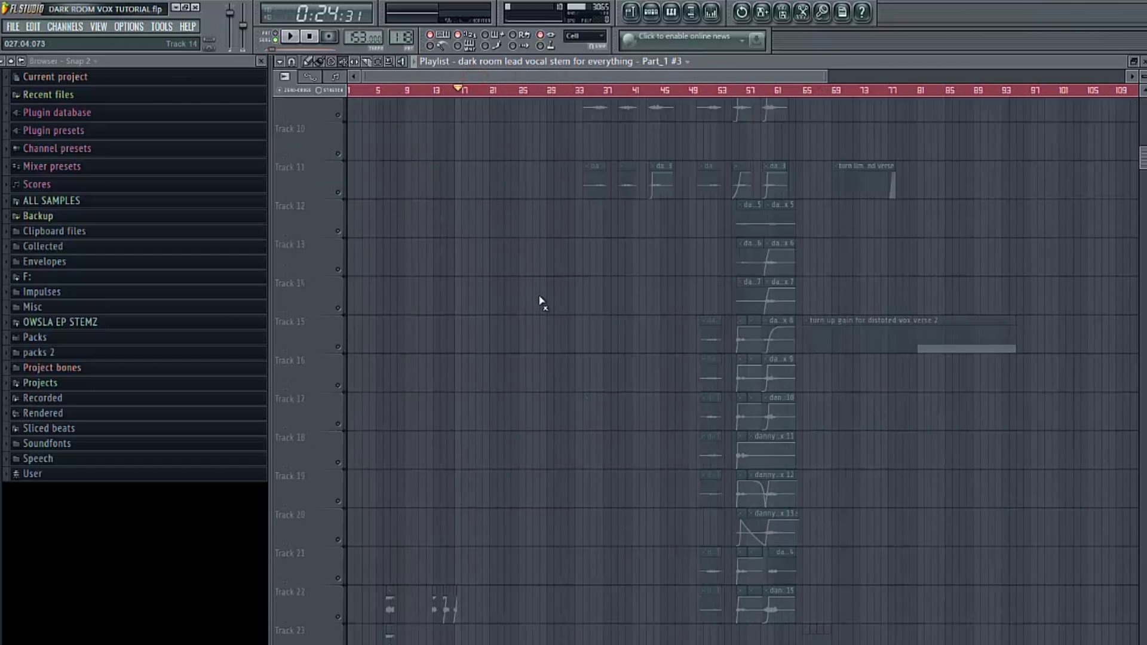
pyautogui.scroll(5, 367, 389)
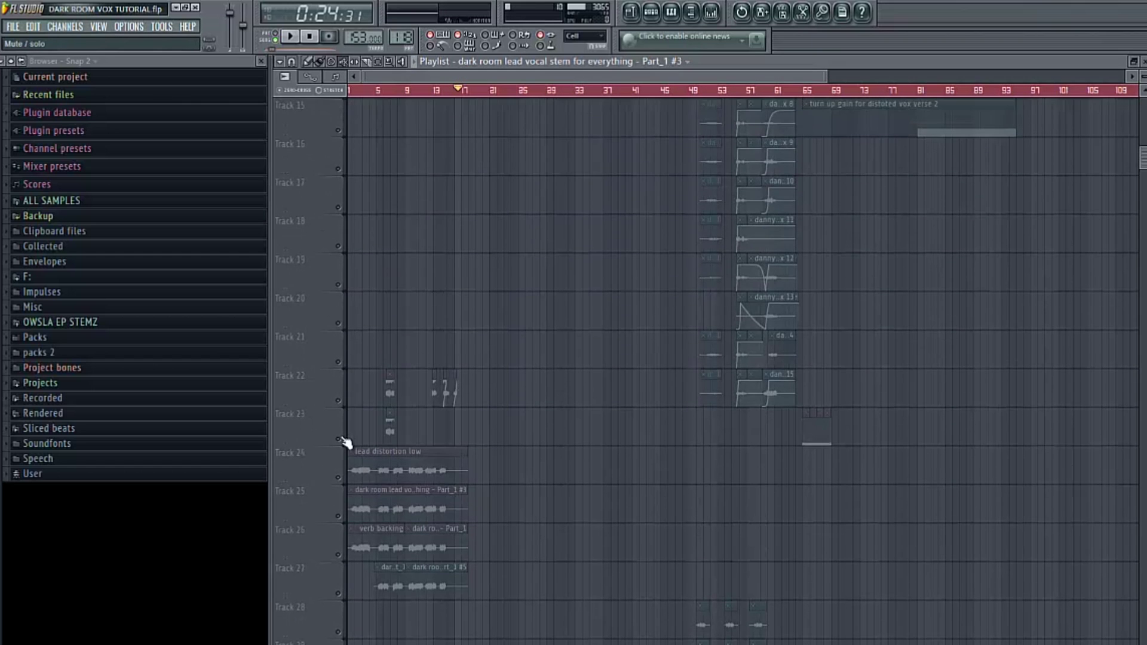
pyautogui.scroll(4, 711, 421)
pyautogui.scroll(-6, 735, 390)
pyautogui.moveTo(827, 76); pyautogui.dragTo(417, 79)
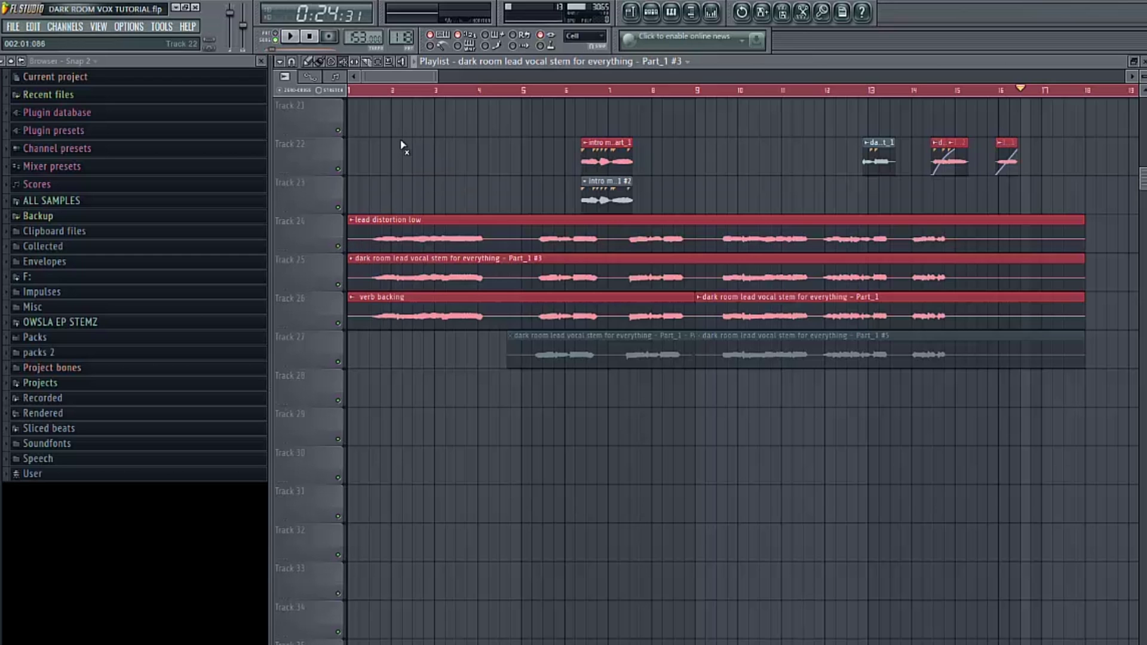
pyautogui.press('F9')
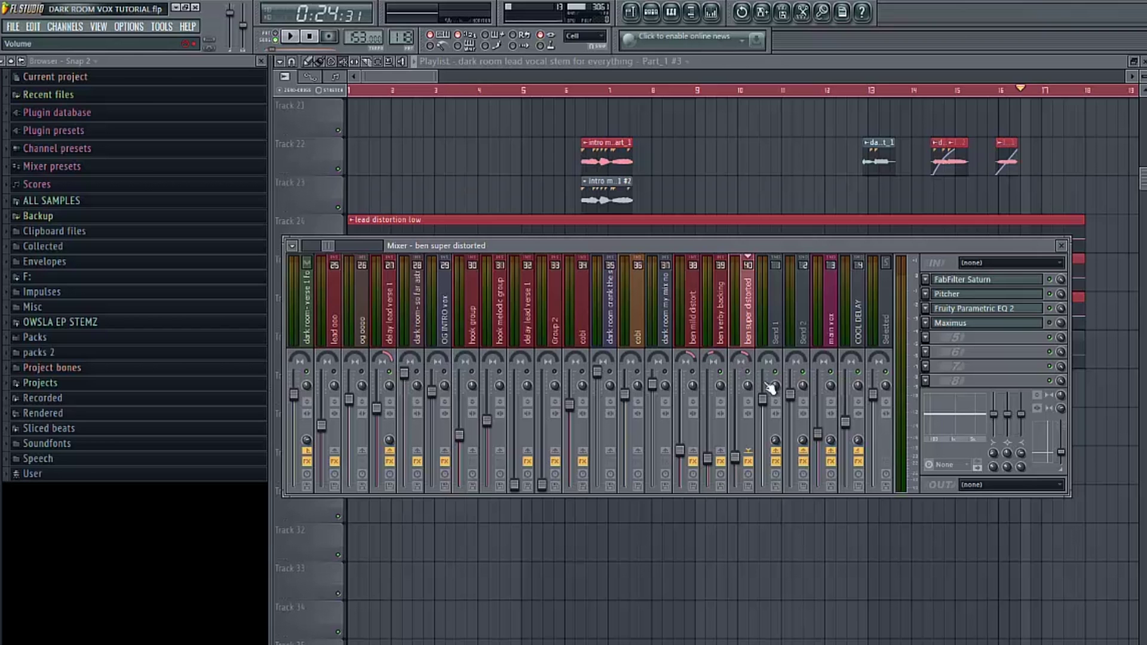
pyautogui.press('space')
pyautogui.press('F9')
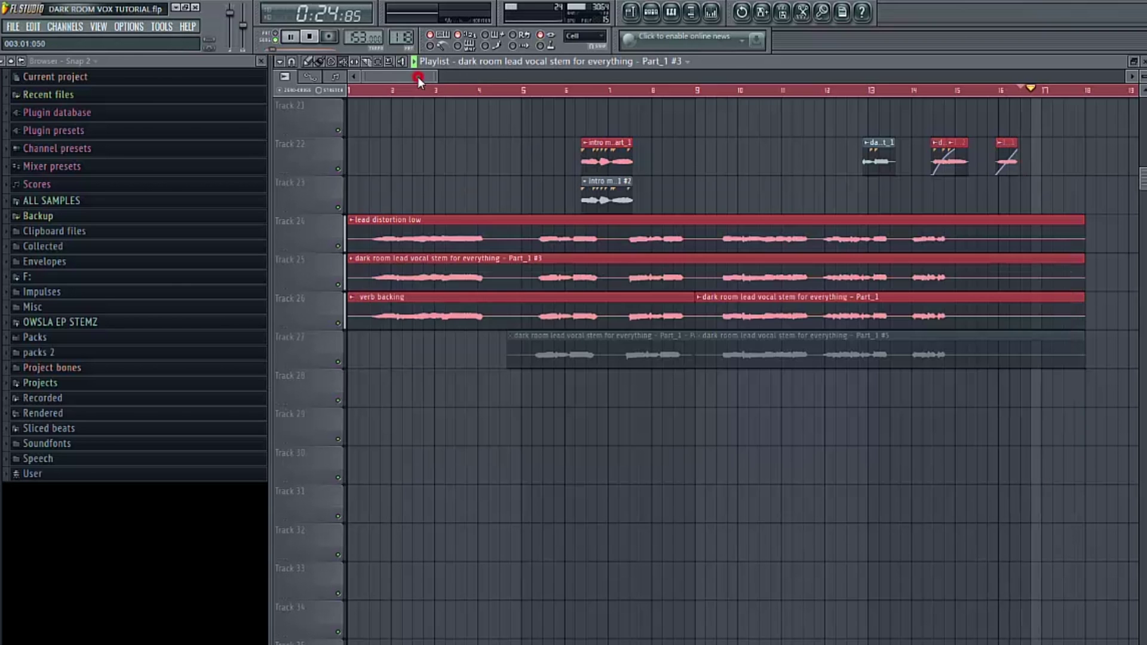
pyautogui.click(554, 89)
pyautogui.press('XF86AudioRaiseVolume')
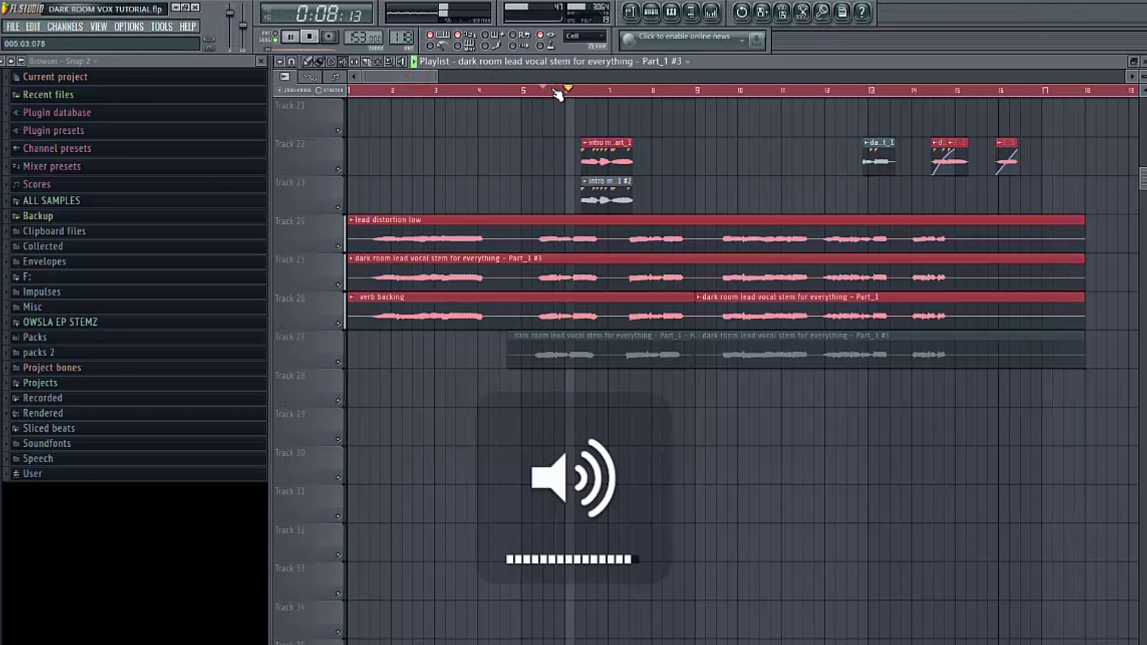
pyautogui.press('F9')
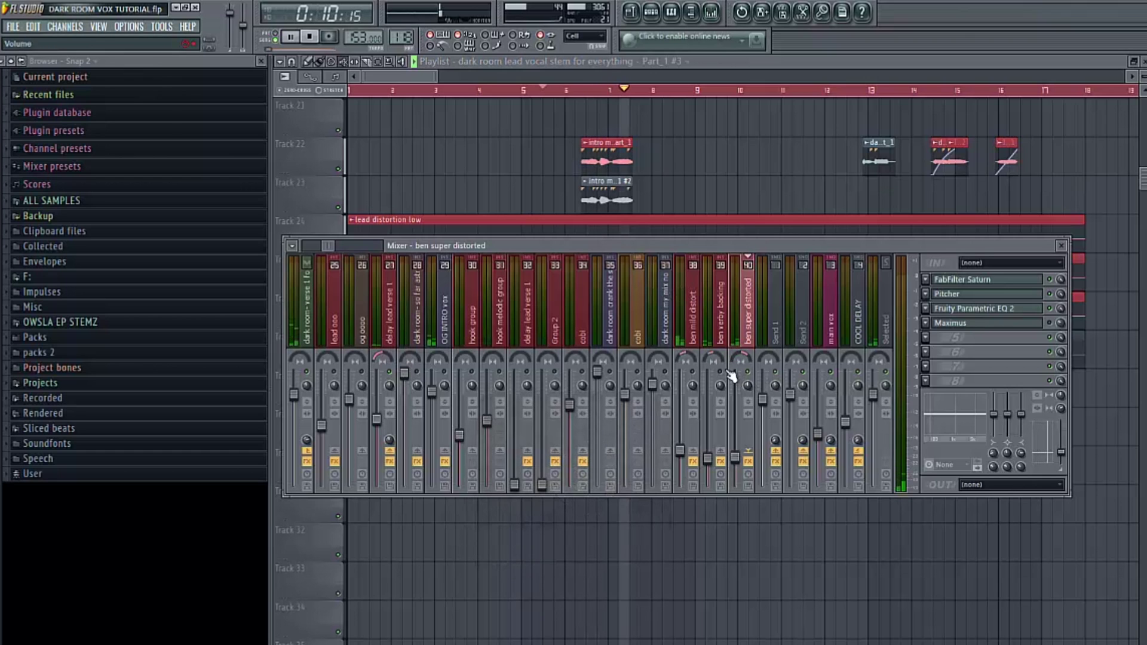
pyautogui.press('space')
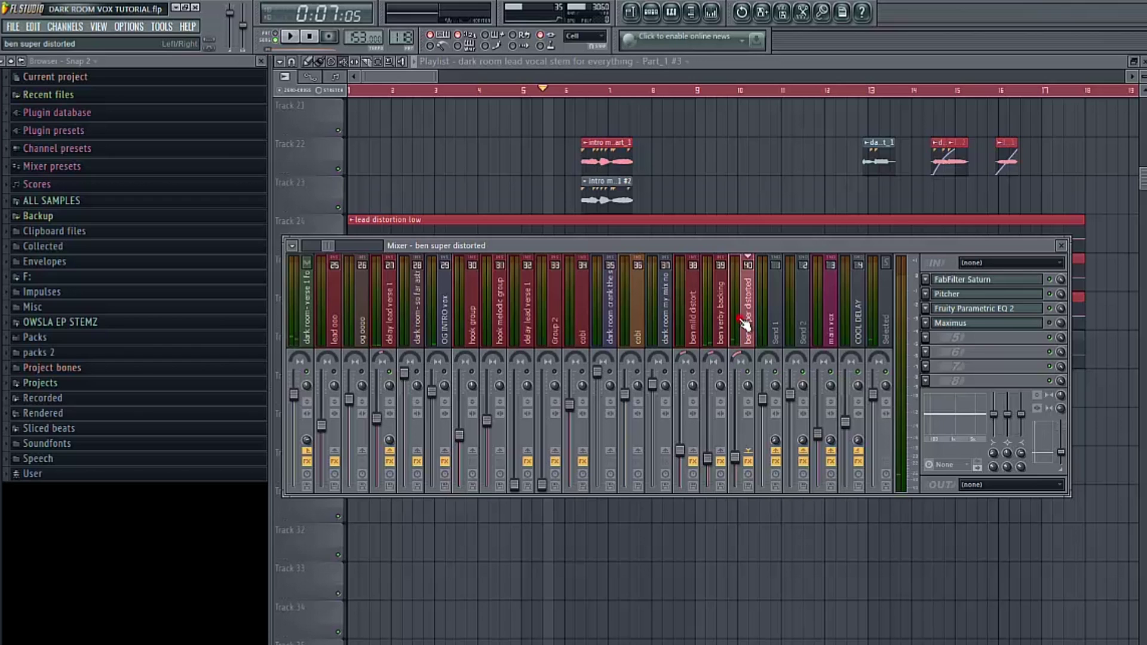
# Inspect the FabFilter Saturn, Pitcher and Fruity Parametric EQ 2 settings on the "ben super distorted" mixer track, closing each plugin window.
pyautogui.click(950, 280)
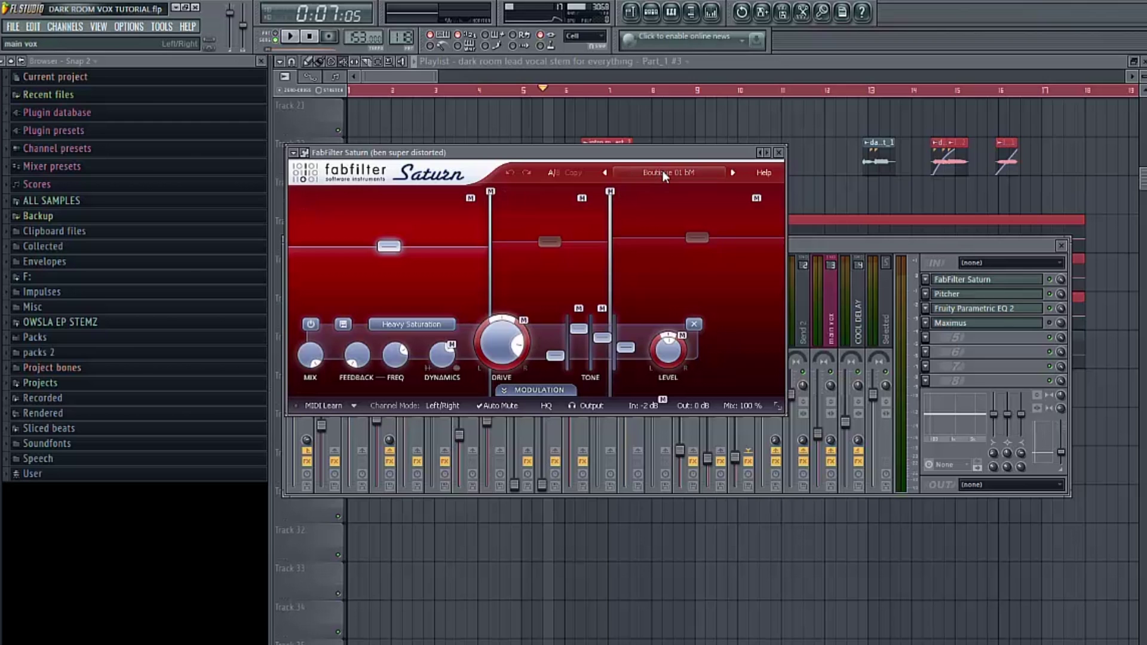
pyautogui.moveTo(514, 351)
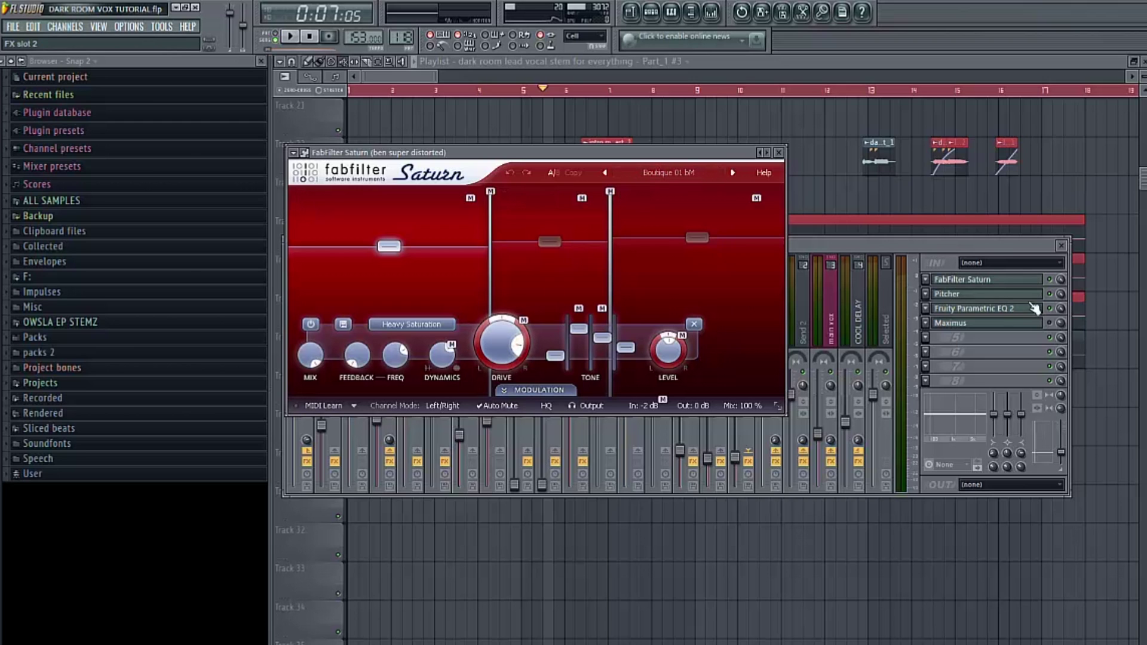
pyautogui.click(1015, 296)
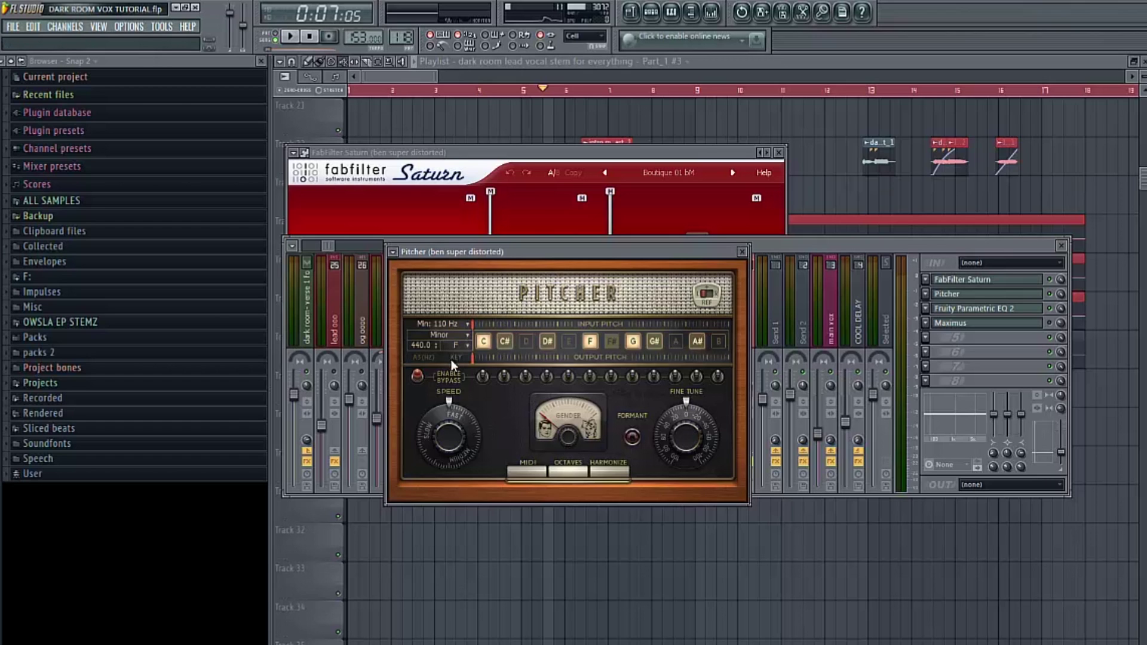
pyautogui.click(742, 252)
pyautogui.click(964, 306)
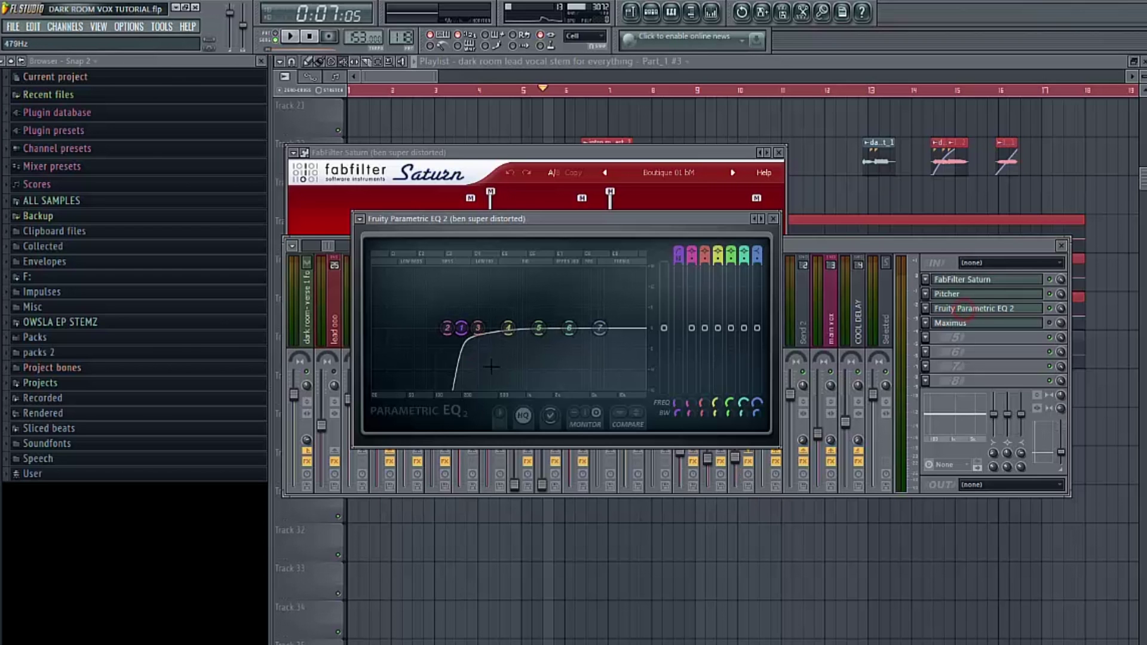
pyautogui.click(773, 220)
pyautogui.click(779, 153)
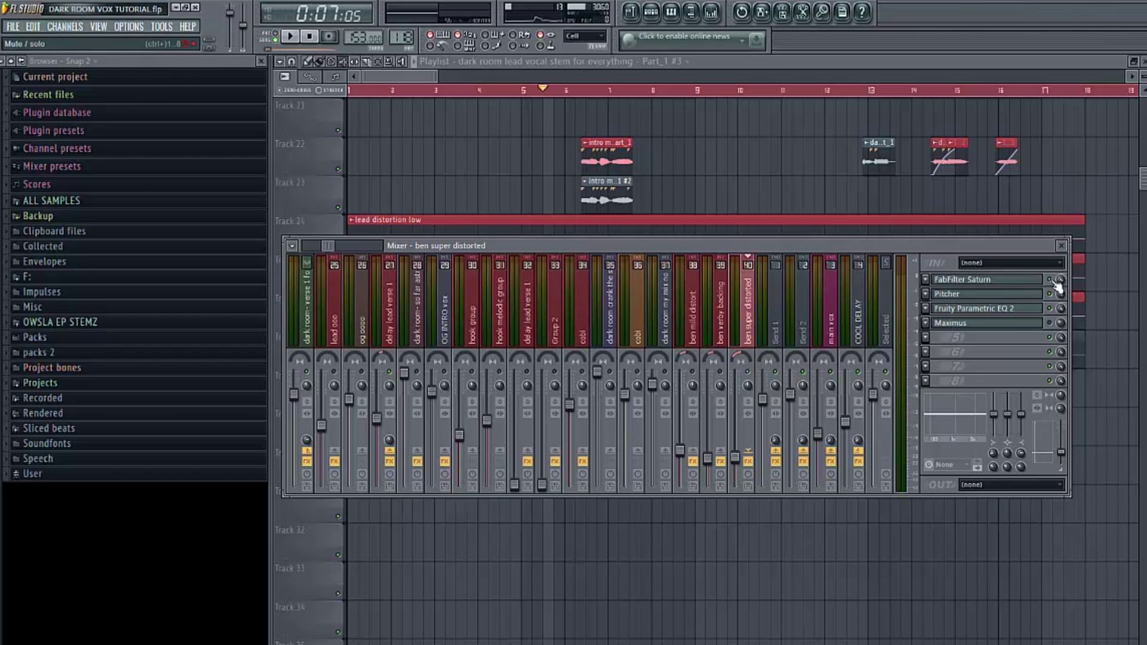
# Replay the intro vocals from about bar 5 several times to hear how the "ben super distorted" track sounds.
pyautogui.press('space')
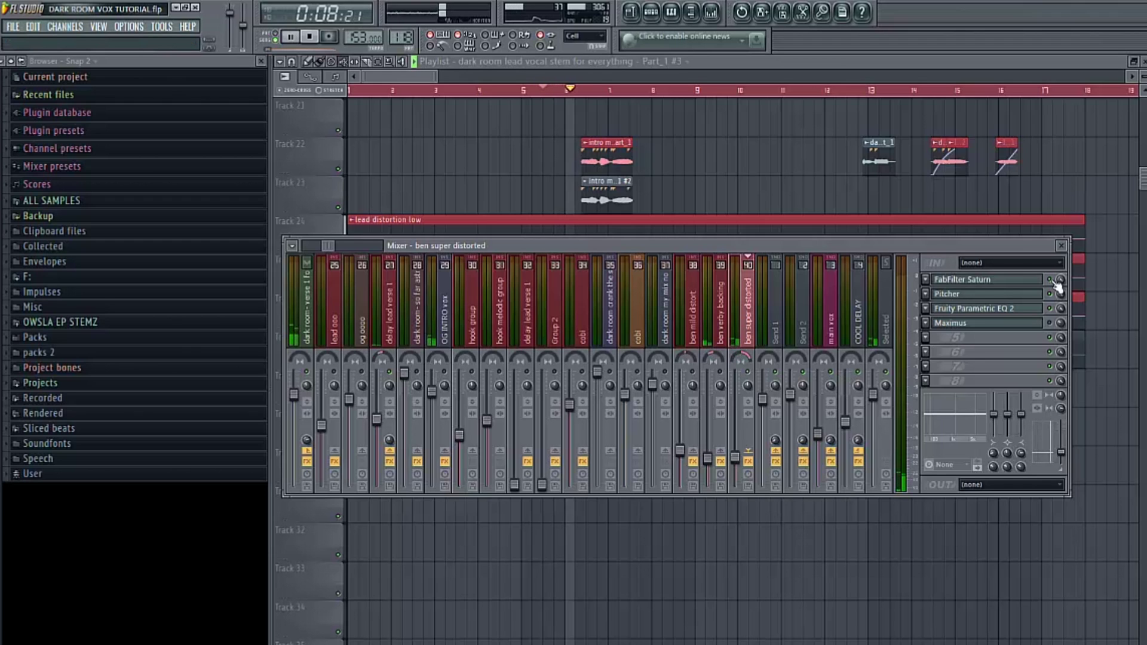
pyautogui.press('space')
pyautogui.press('space')
pyautogui.press('space')
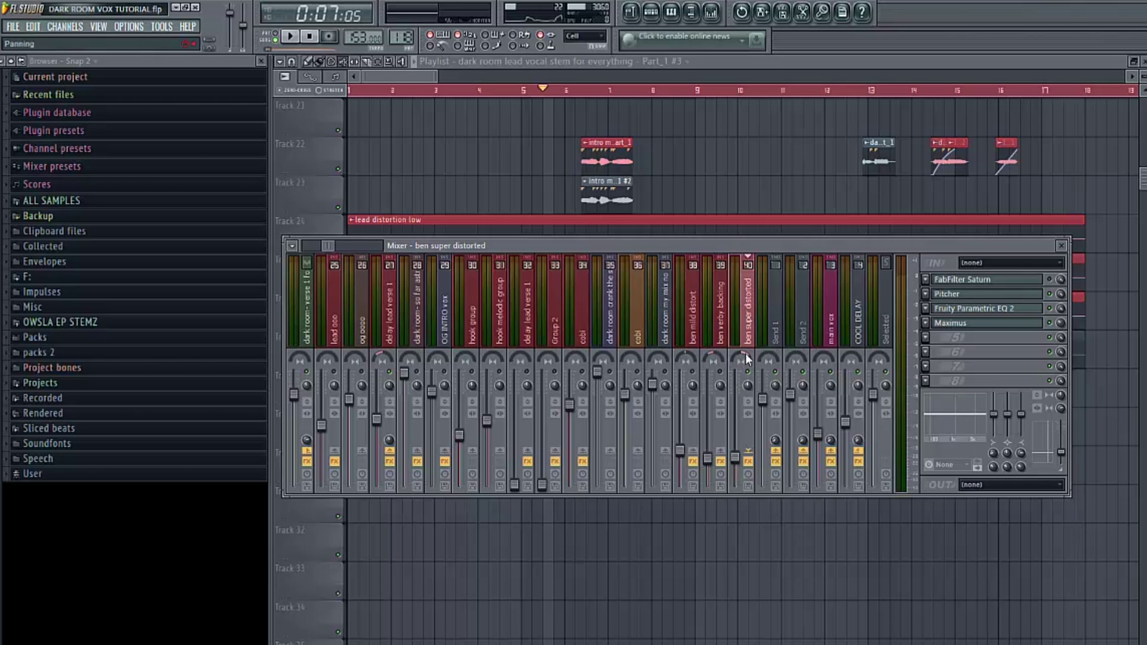
pyautogui.press('space')
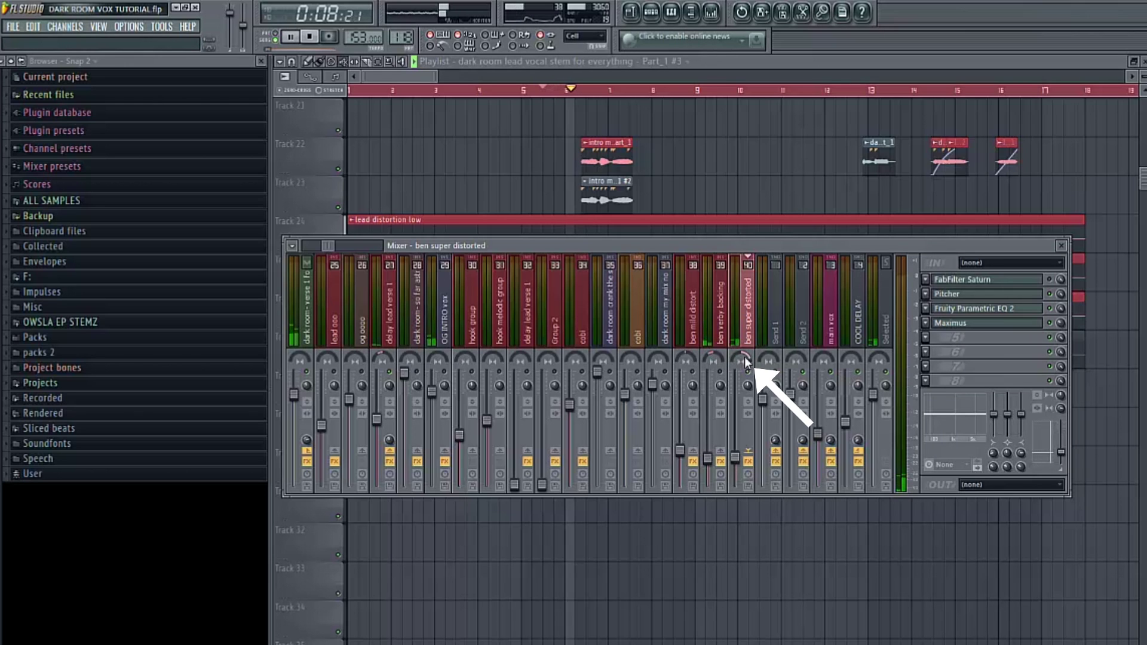
pyautogui.press('space')
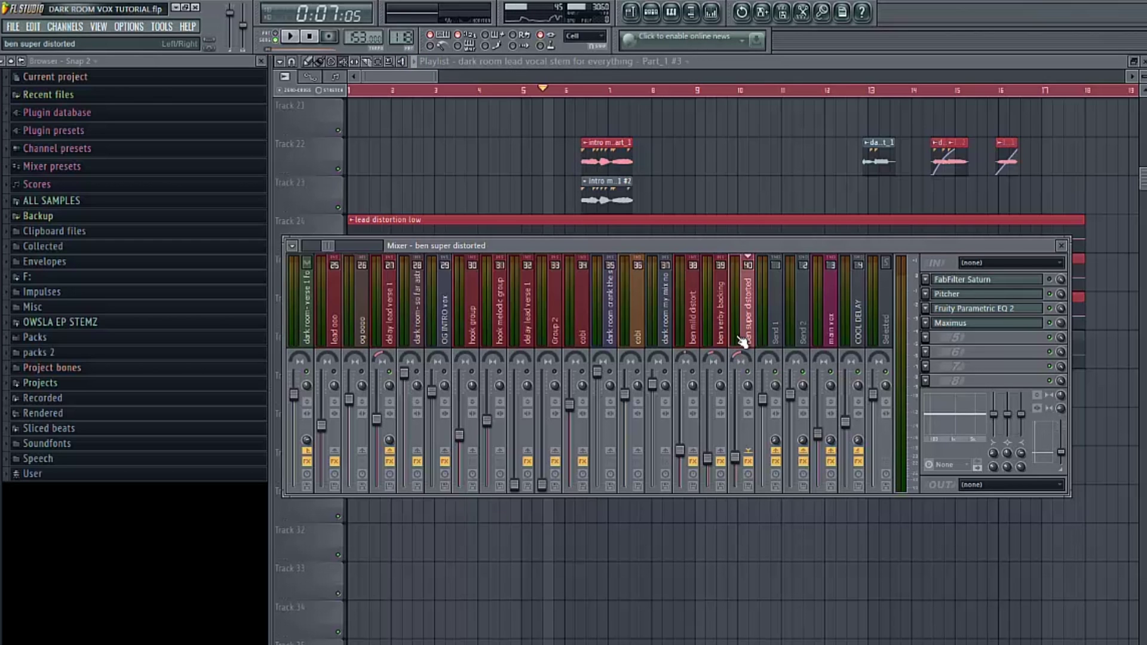
# Compare the effect chains of the "ben verby backing" and "ben super distorted" mixer tracks.
pyautogui.click(720, 302)
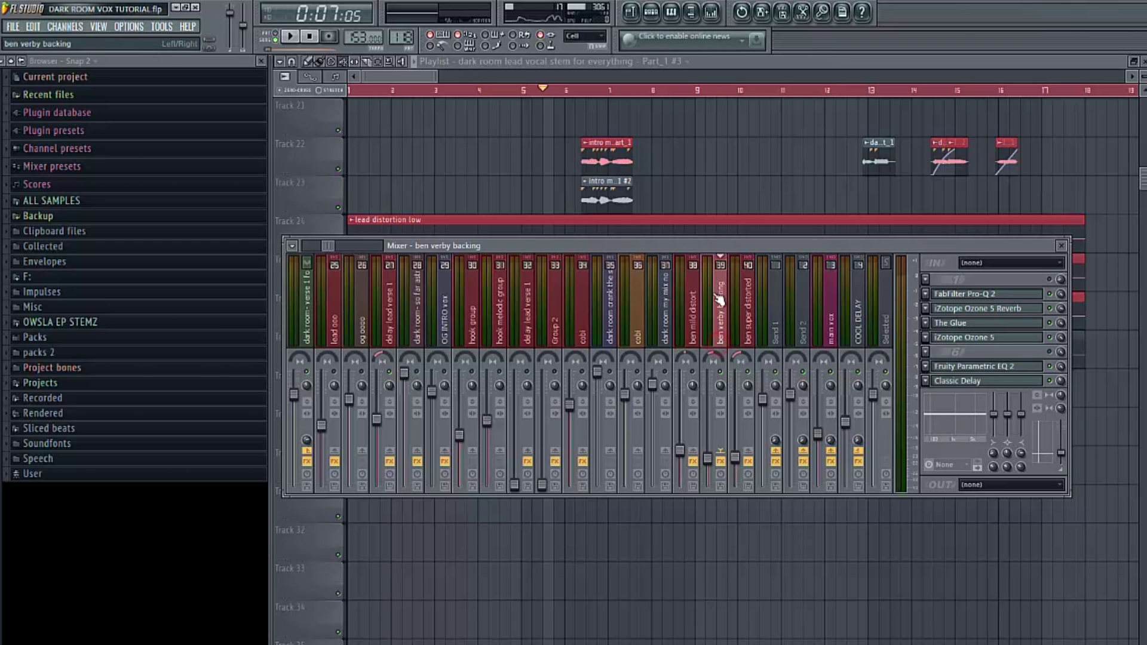
pyautogui.click(745, 317)
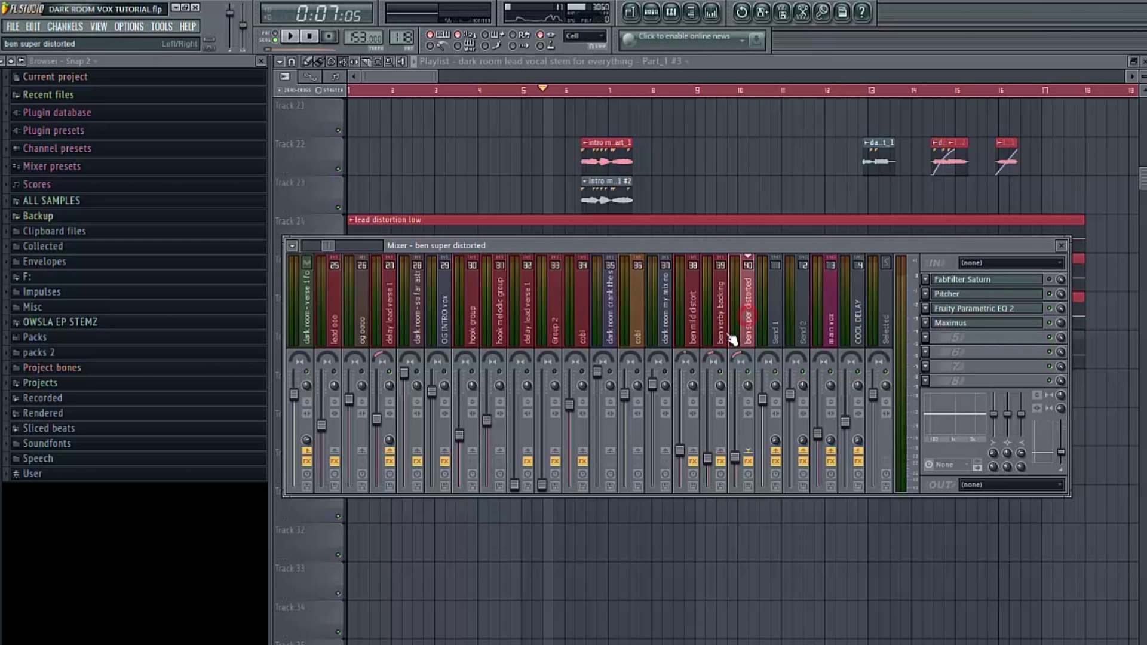
pyautogui.press('space')
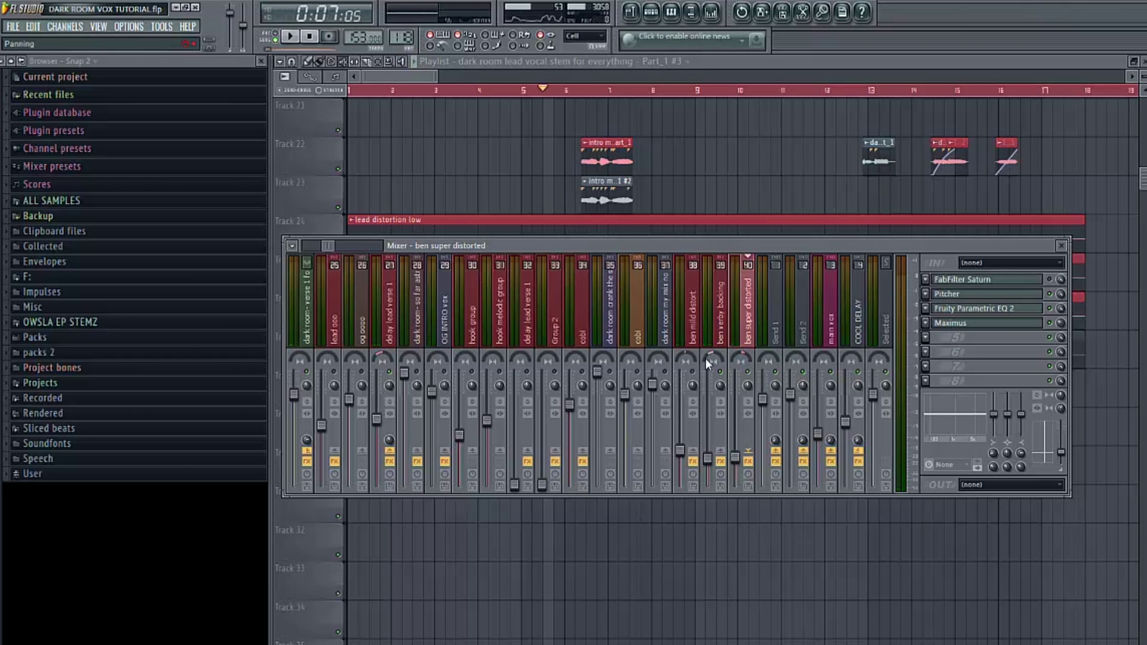
# Close the mixer and open the channel settings of the vocal clips on Tracks 24 and 25.
pyautogui.press('F9')
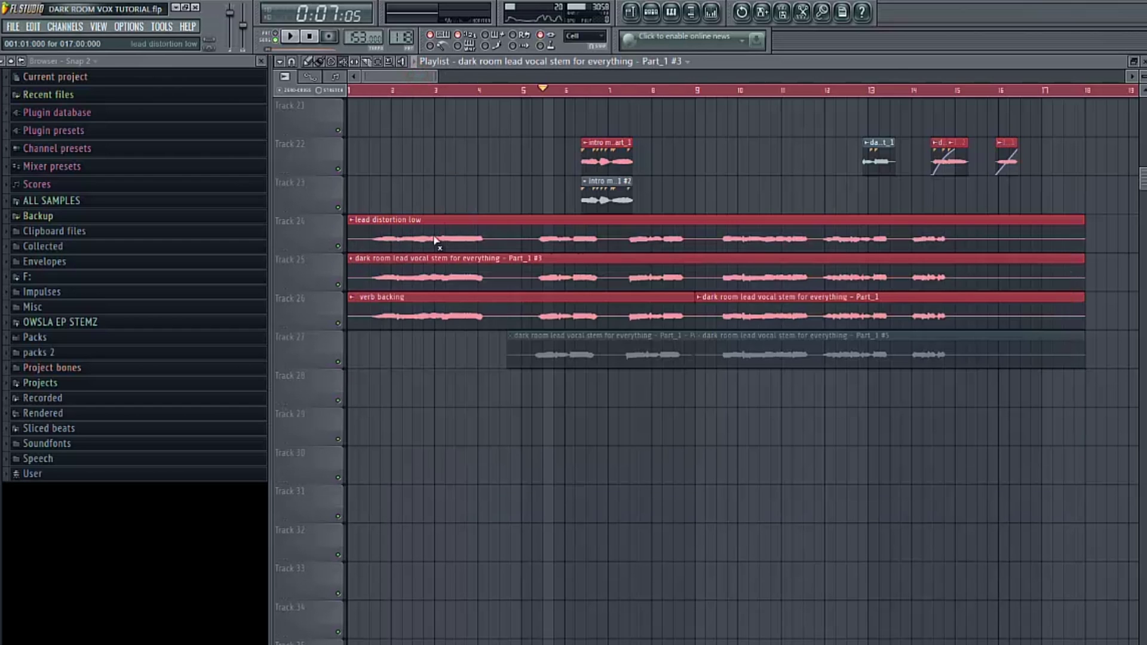
pyautogui.doubleClick(419, 222)
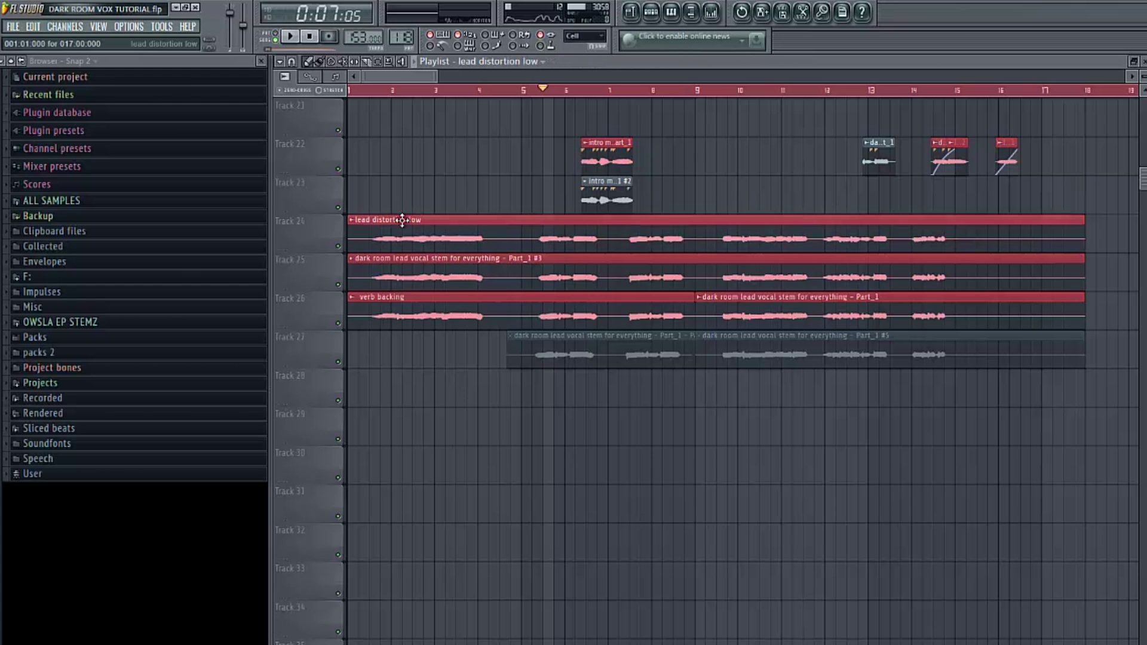
pyautogui.doubleClick(426, 275)
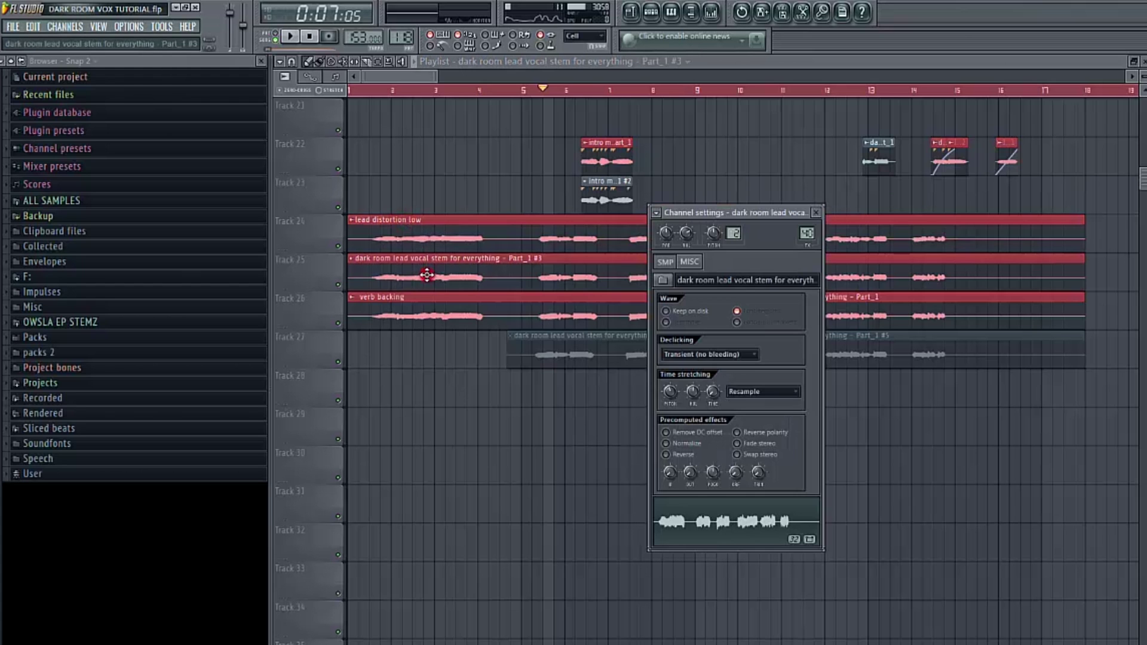
# Mute Track 26 with the verb backing, play the remaining lead layers from about bar 5, and unmute the track.
pyautogui.click(339, 323)
pyautogui.press('space')
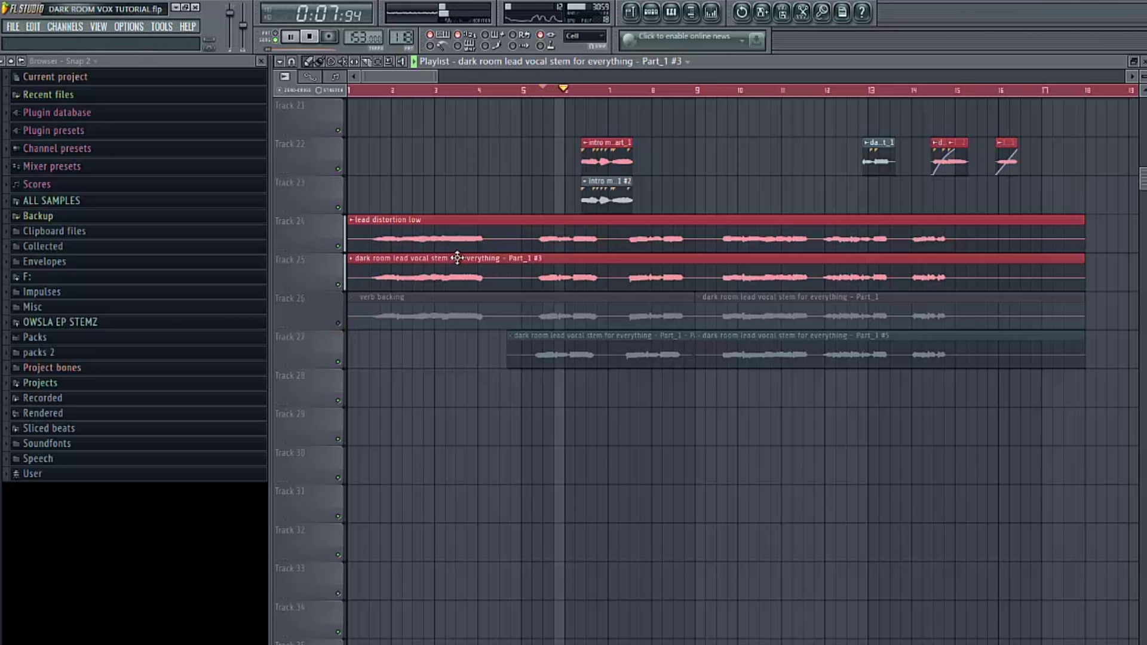
pyautogui.press('F9')
pyautogui.press('space')
pyautogui.press('F9')
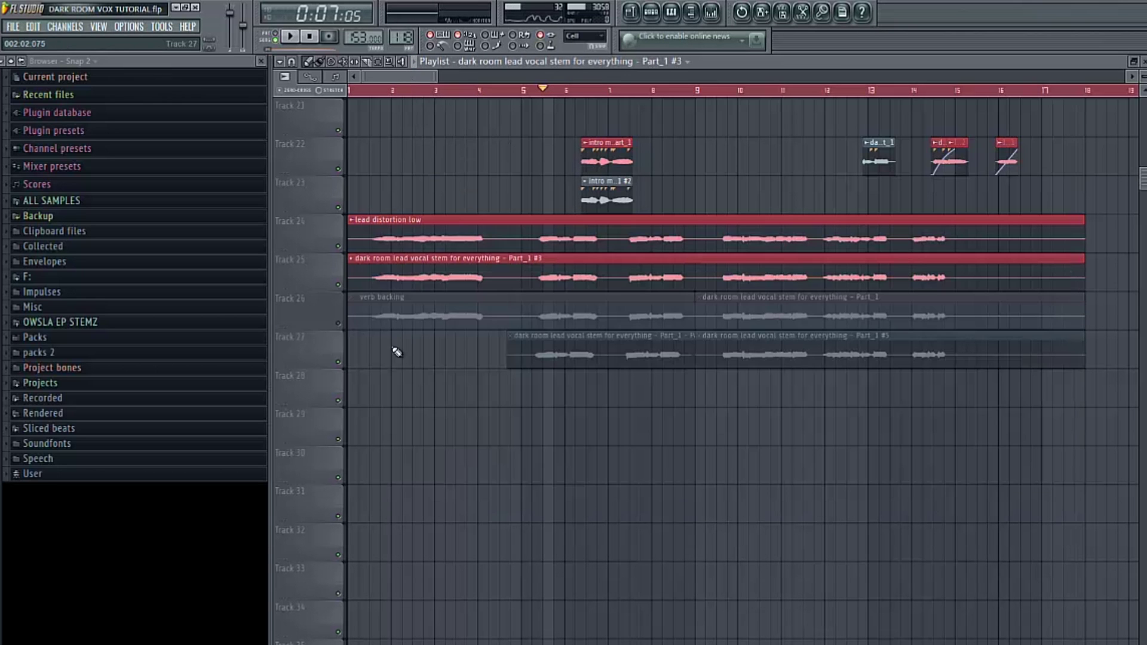
pyautogui.click(339, 323)
# Play the verse 1 hall and plate reverb clips on Tracks 62 and 63 from about bar 17.
pyautogui.scroll(-3, 541, 346)
pyautogui.scroll(-7, 544, 351)
pyautogui.scroll(-4, 667, 211)
pyautogui.scroll(2, 666, 210)
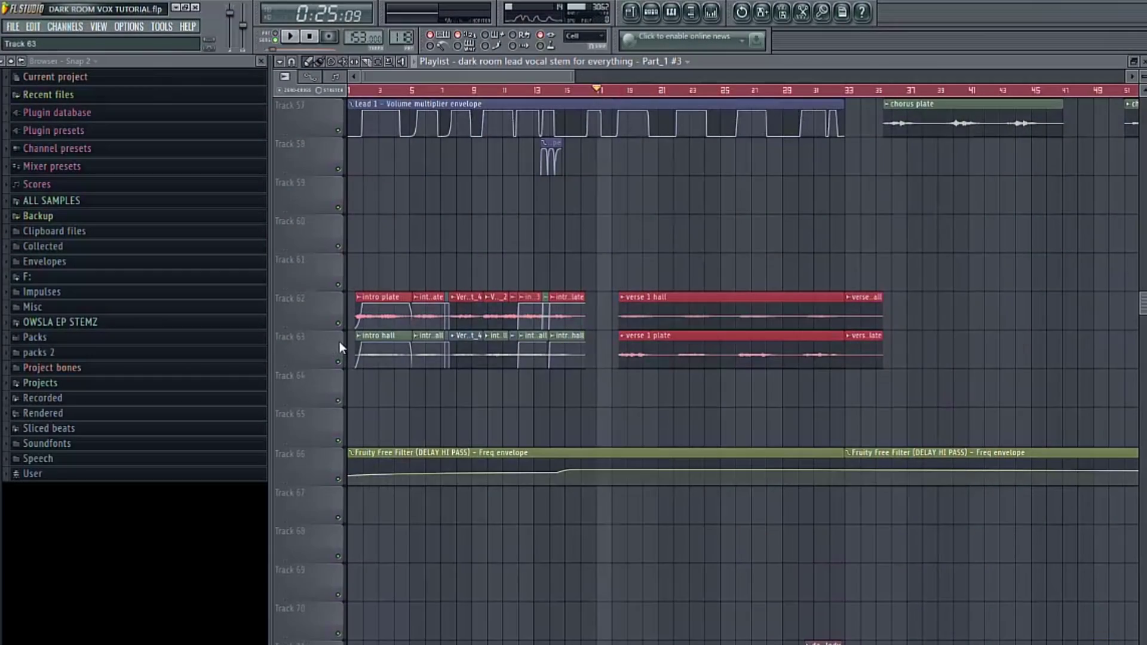
pyautogui.press('space')
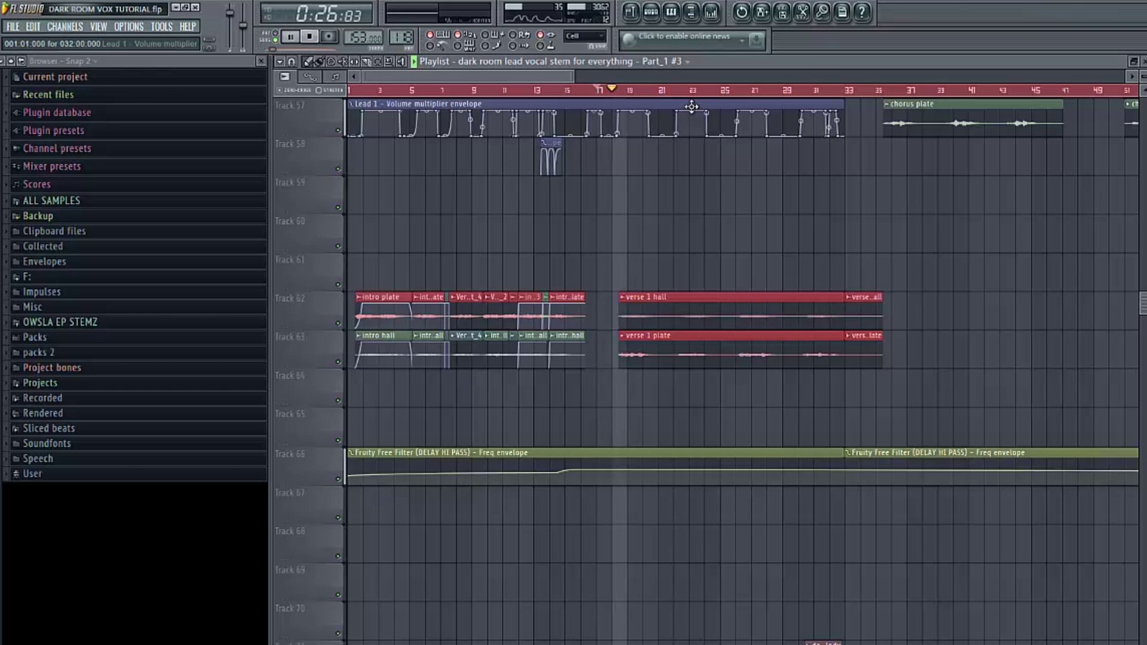
pyautogui.press('F9')
pyautogui.press('F9')
pyautogui.moveTo(484, 78); pyautogui.dragTo(498, 78)
pyautogui.press('space')
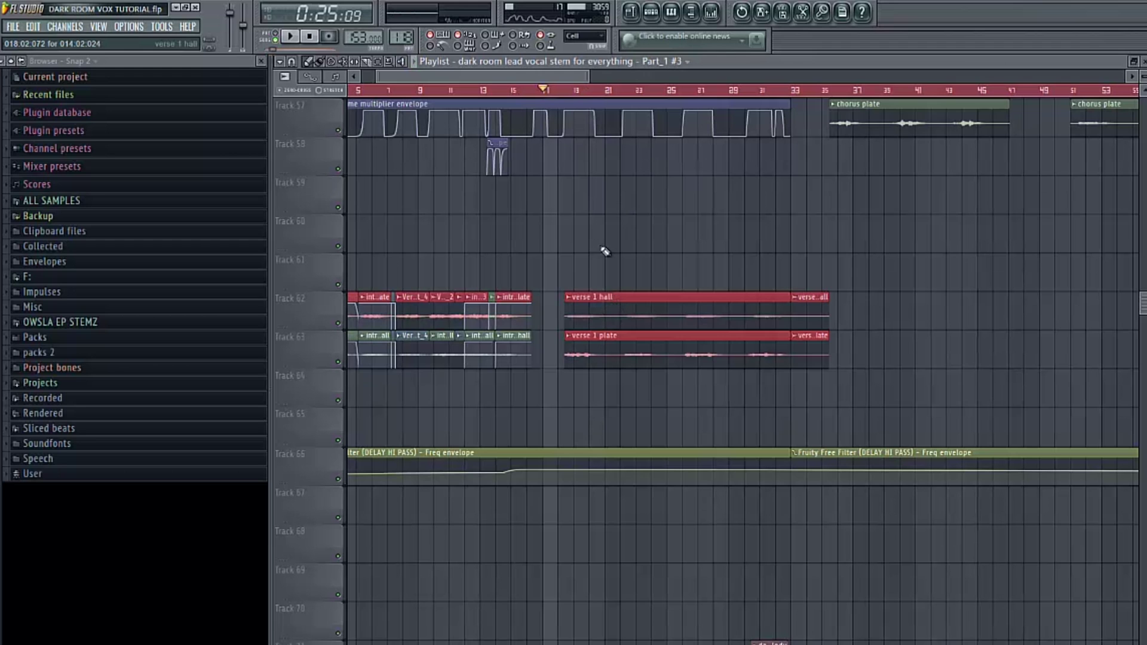
# Open the channel settings of the "verse 1 hall" and "verse 1 plate" clips to view their source samples.
pyautogui.doubleClick(595, 307)
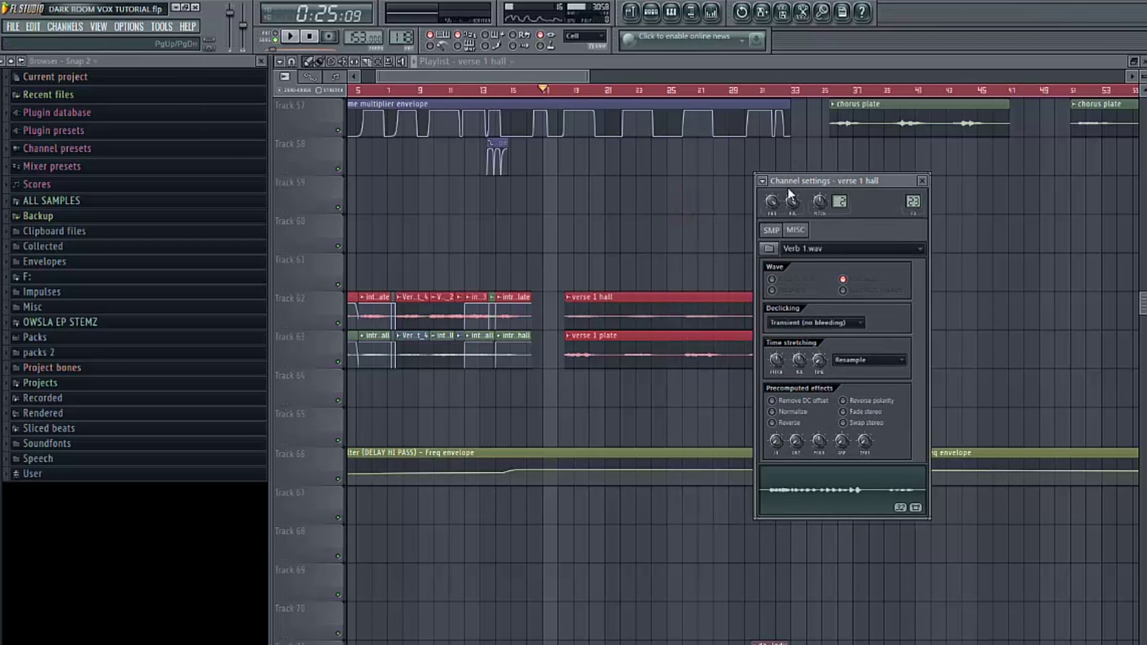
pyautogui.doubleClick(625, 344)
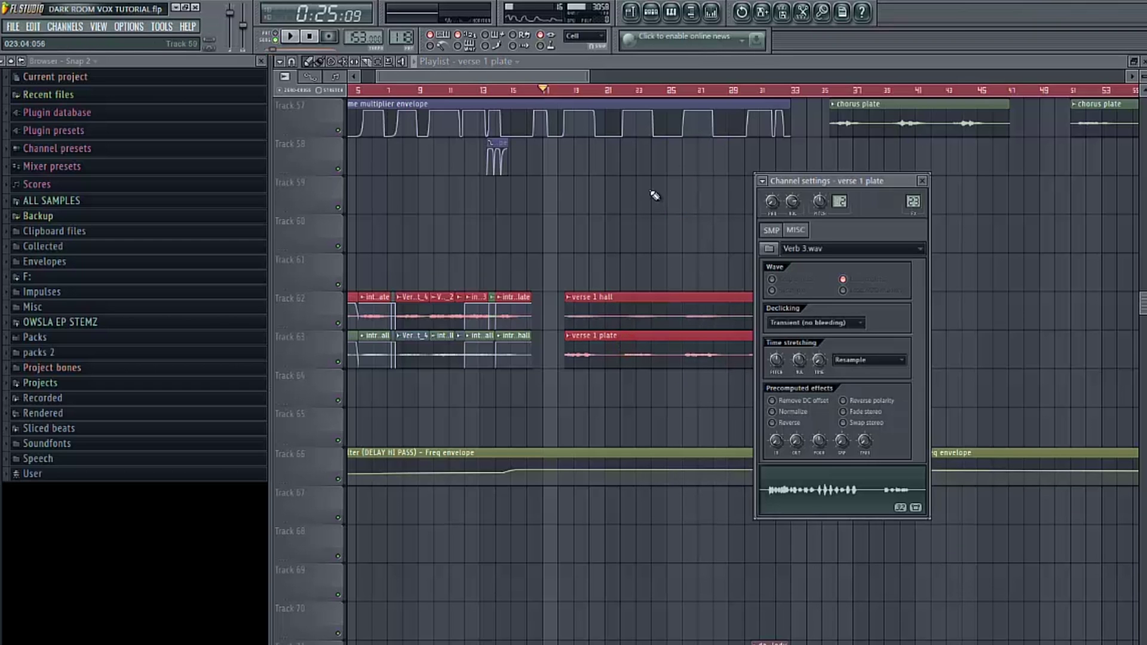
# Play the verse 1 lead vocal and reverb clips from about bar 18.
pyautogui.moveTo(564, 78); pyautogui.dragTo(567, 77)
pyautogui.press('space')
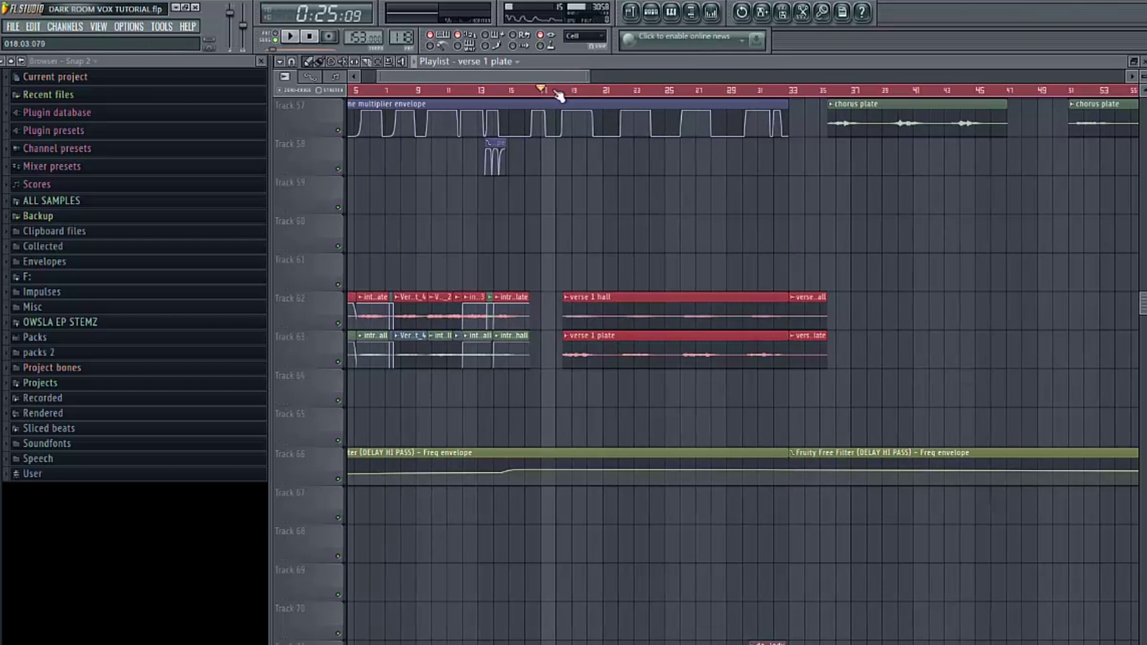
pyautogui.scroll(3, 637, 240)
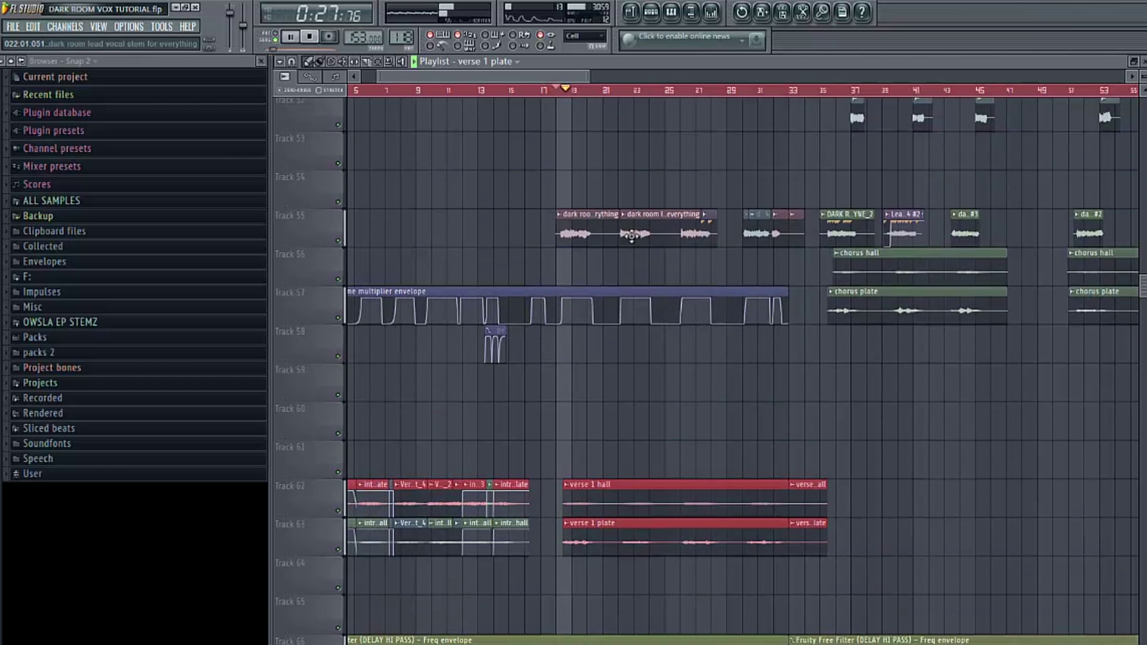
pyautogui.press('space')
# Open the channel settings of the first verse 1 lead vocal clip on Track 55 and play it with the mixer open.
pyautogui.doubleClick(576, 230)
pyautogui.press('F9')
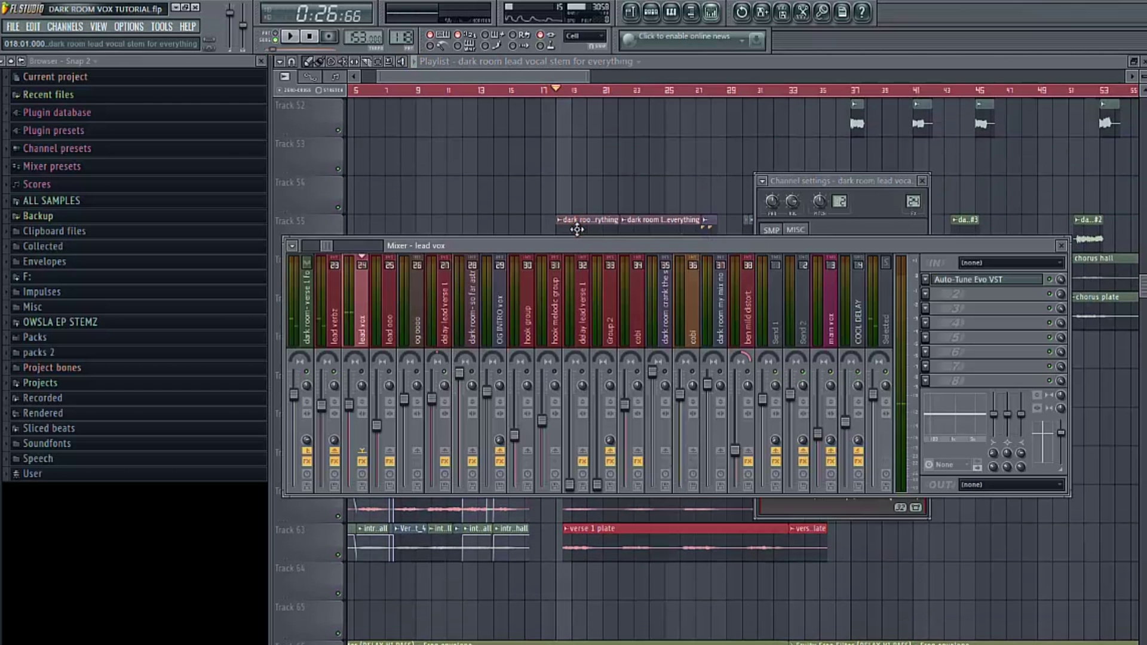
pyautogui.press('space')
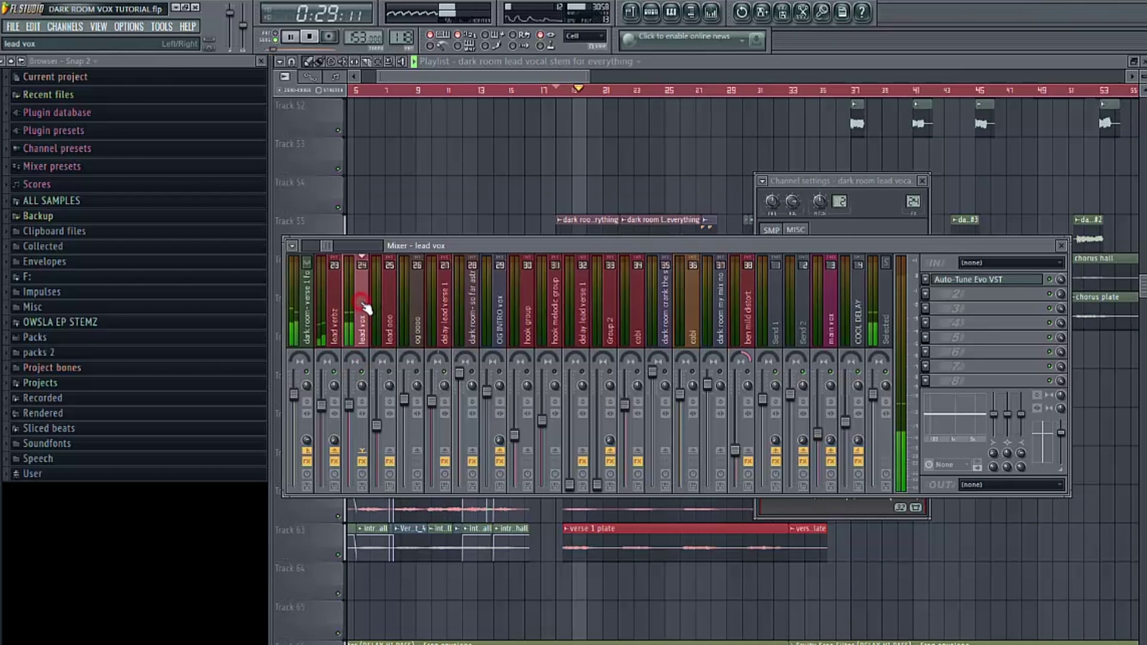
pyautogui.press('space')
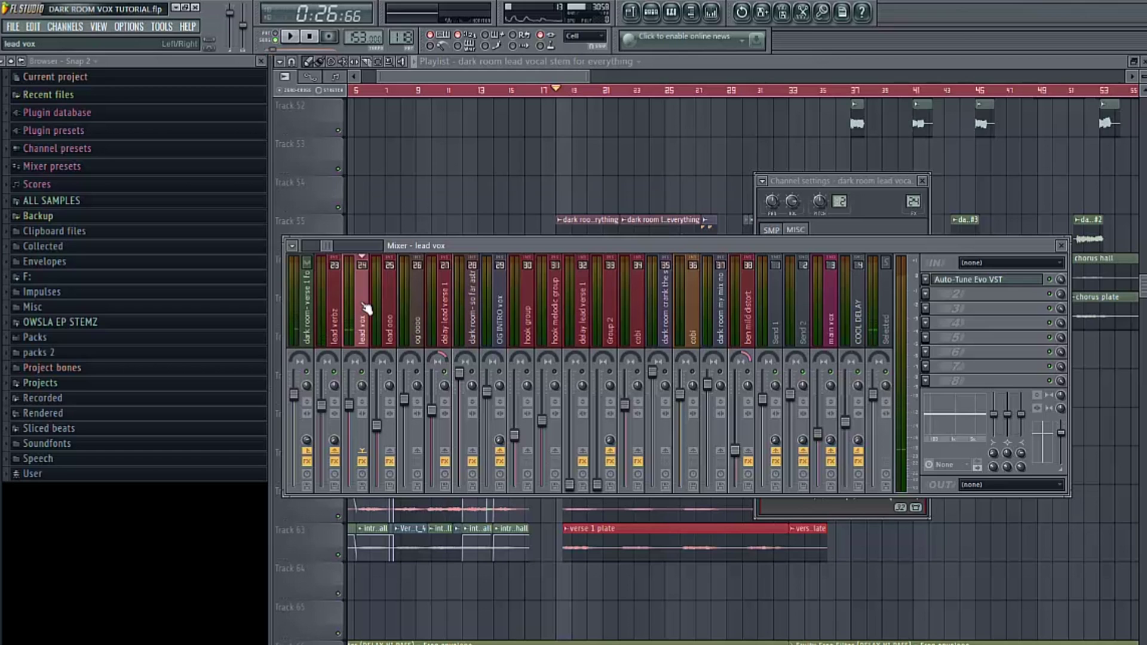
# View the lead verse limiter on the "lead verbz" mixer track, close it and play the verse 1 vocal briefly.
pyautogui.click(333, 320)
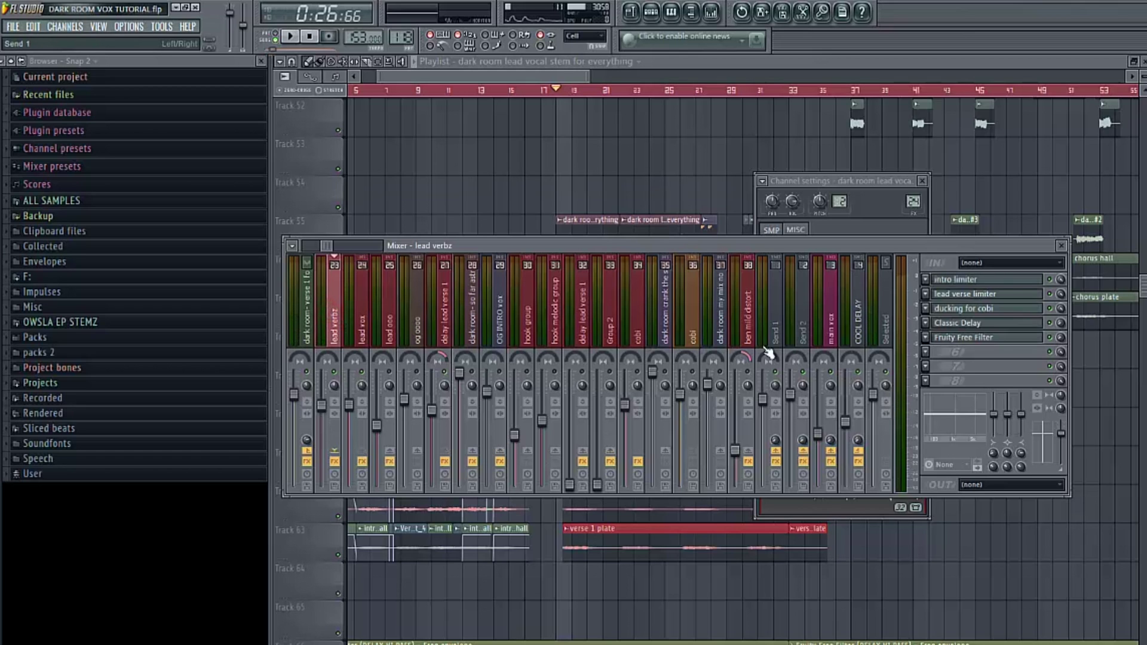
pyautogui.click(984, 294)
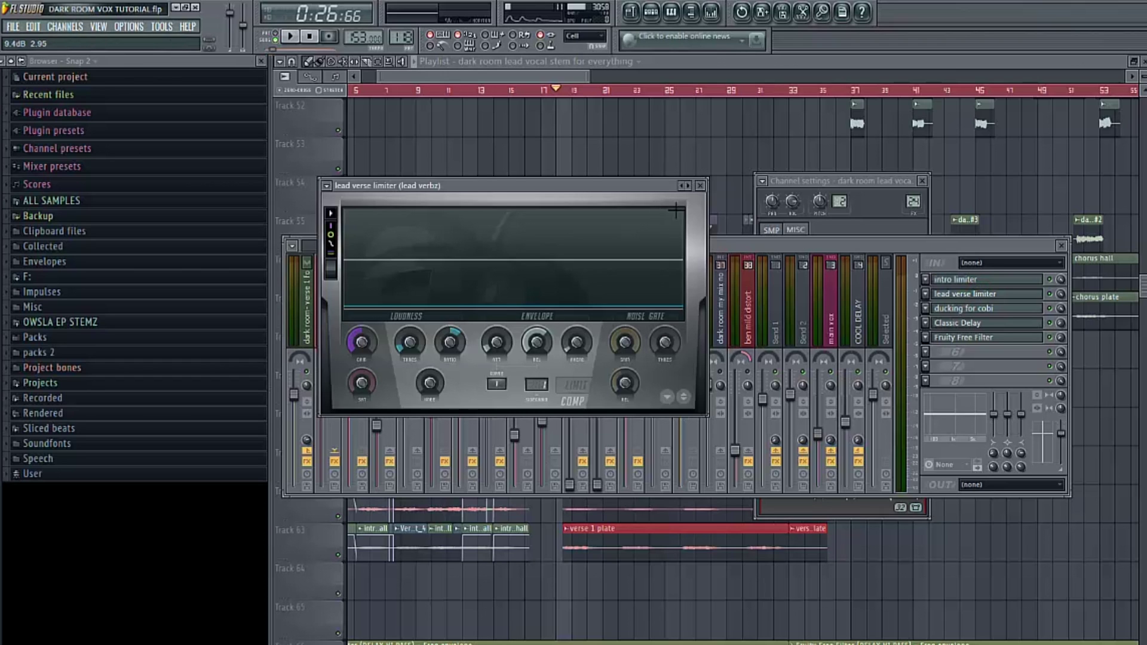
pyautogui.click(701, 185)
pyautogui.press('space')
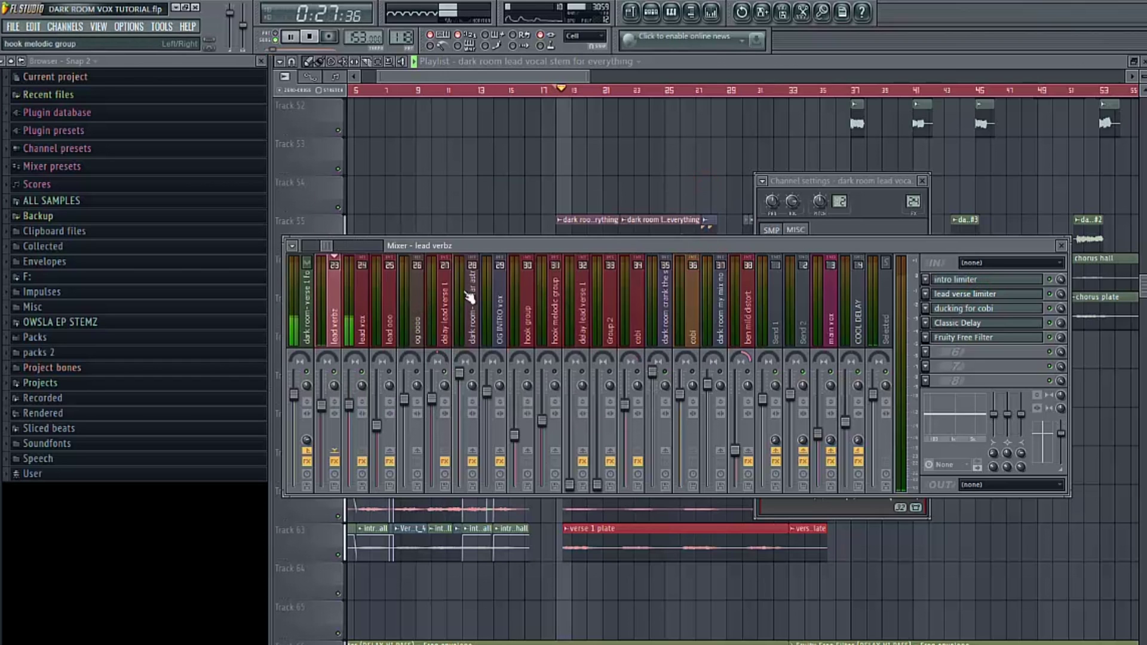
pyautogui.press('space')
# Check the send from "lead vox" to "lead verbz", and watch the "ducking for cobi" limiter on "lead verbz" during playback.
pyautogui.click(363, 323)
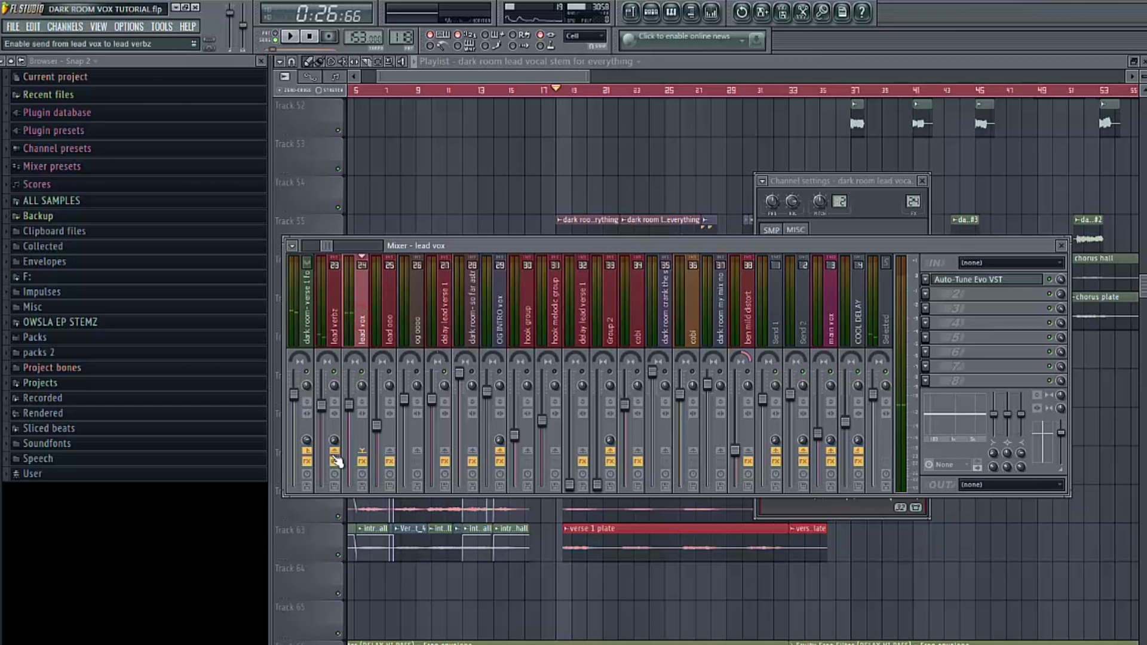
pyautogui.click(334, 326)
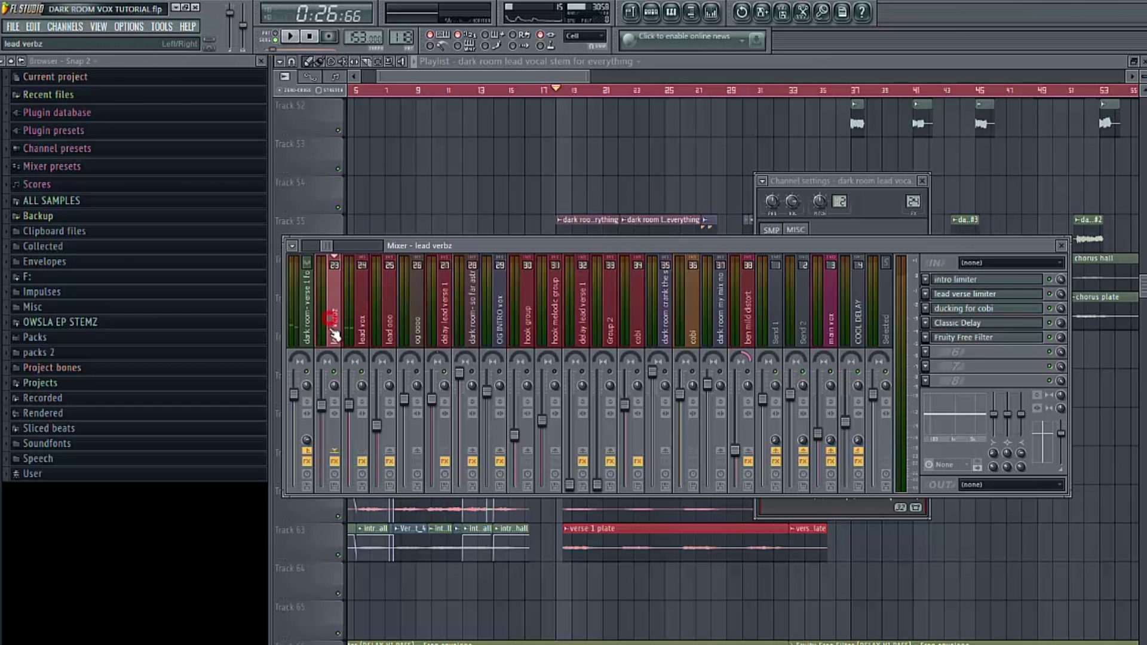
pyautogui.click(1007, 309)
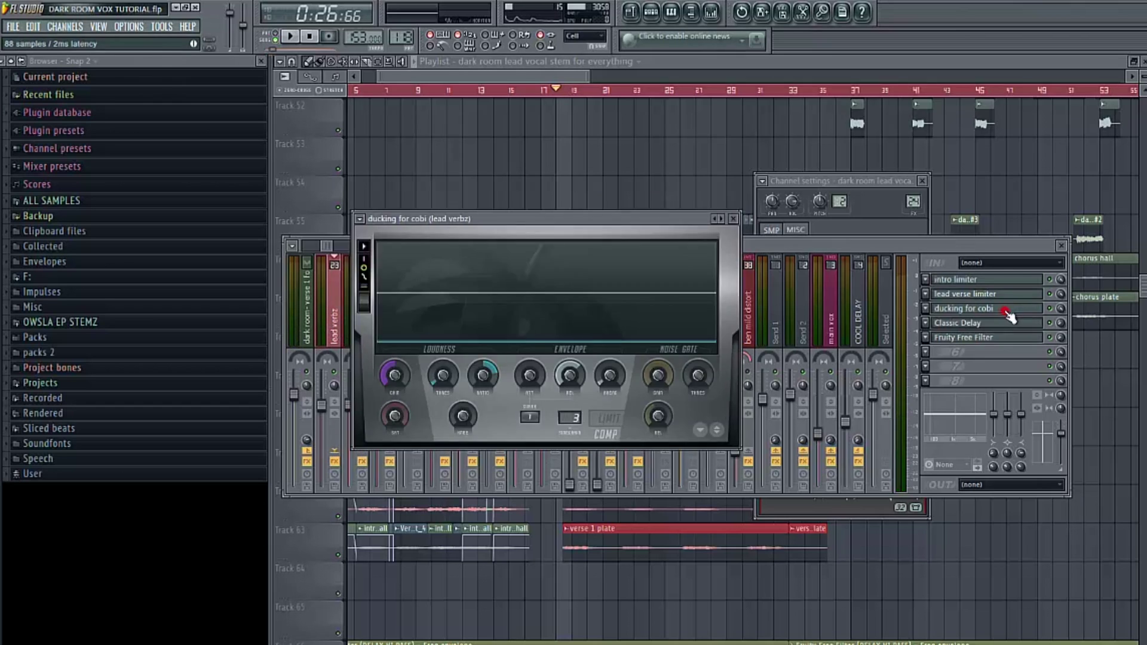
pyautogui.press('space')
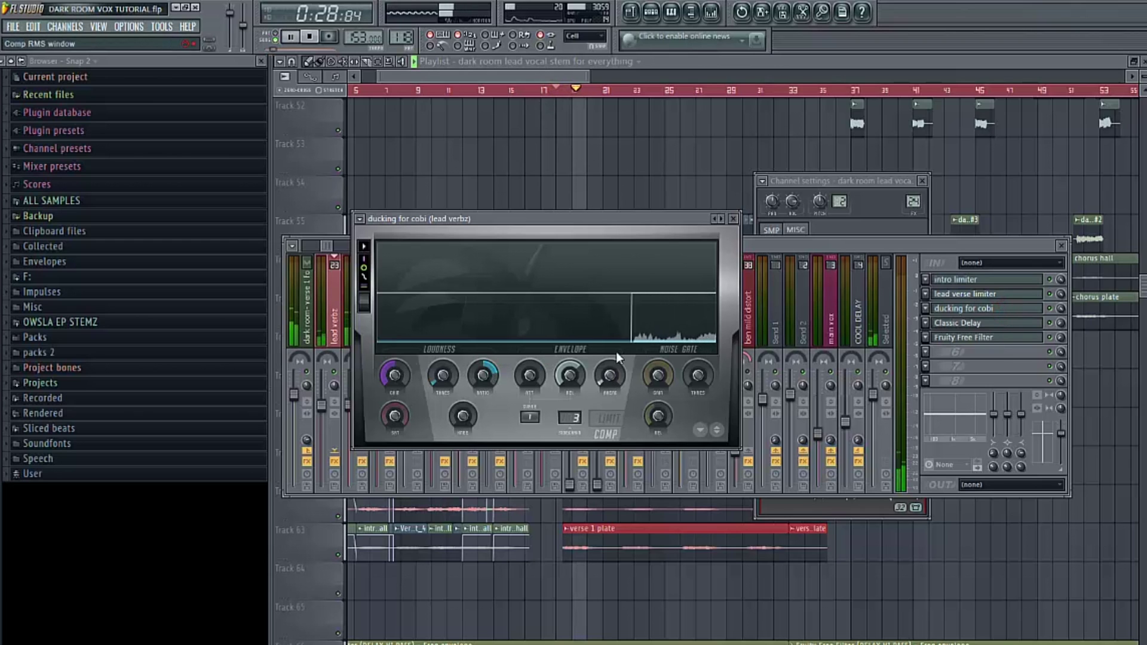
pyautogui.press('space')
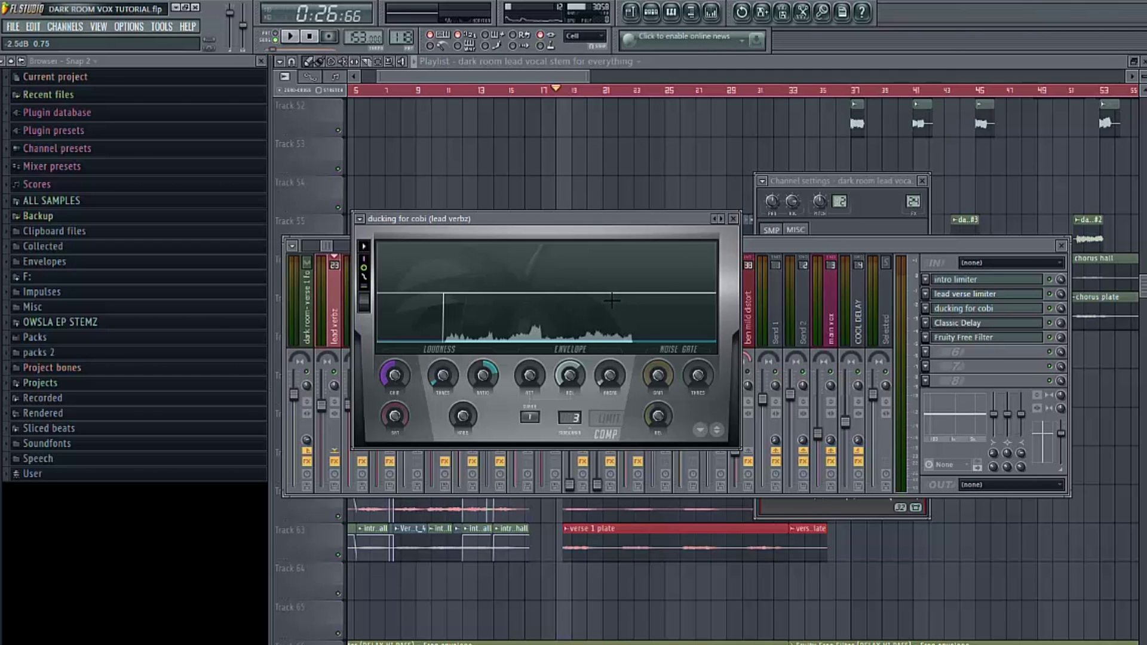
# Return to the playlist and play the verse 1 vocals from bar 18 at a raised system volume.
pyautogui.click(517, 74)
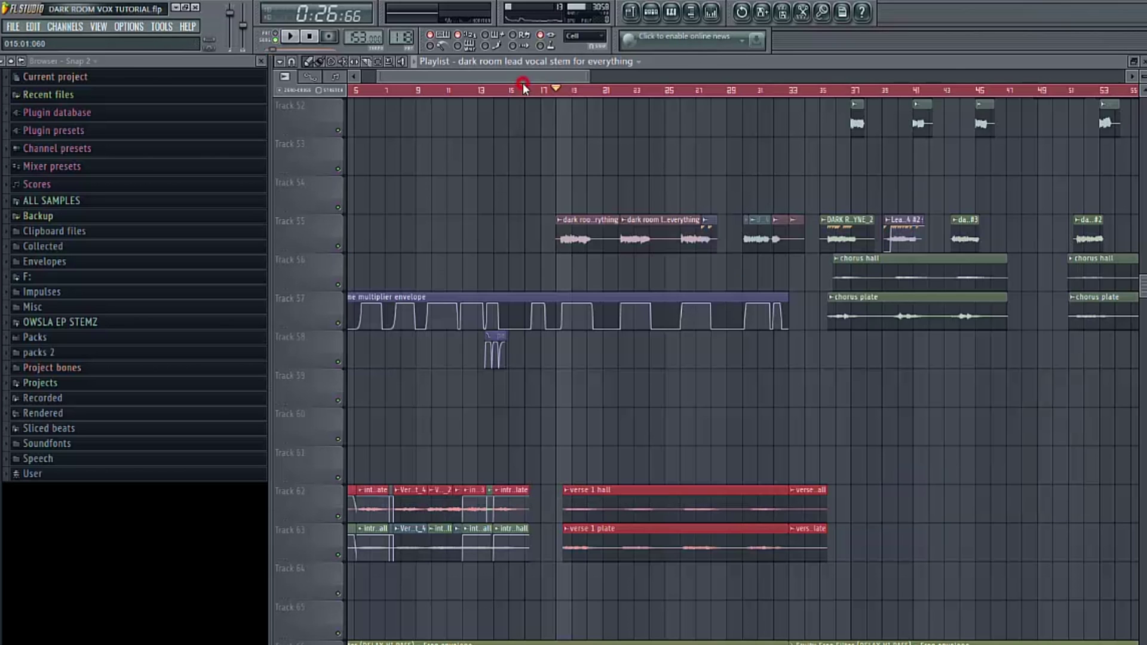
pyautogui.press('space')
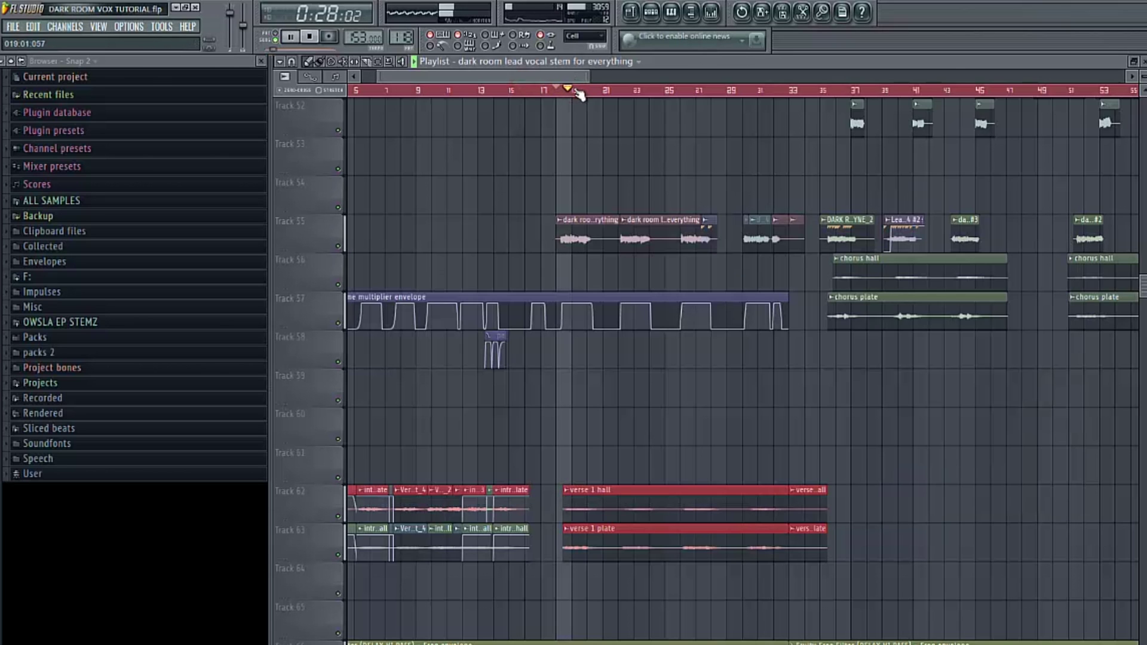
pyautogui.press('XF86AudioRaiseVolume')
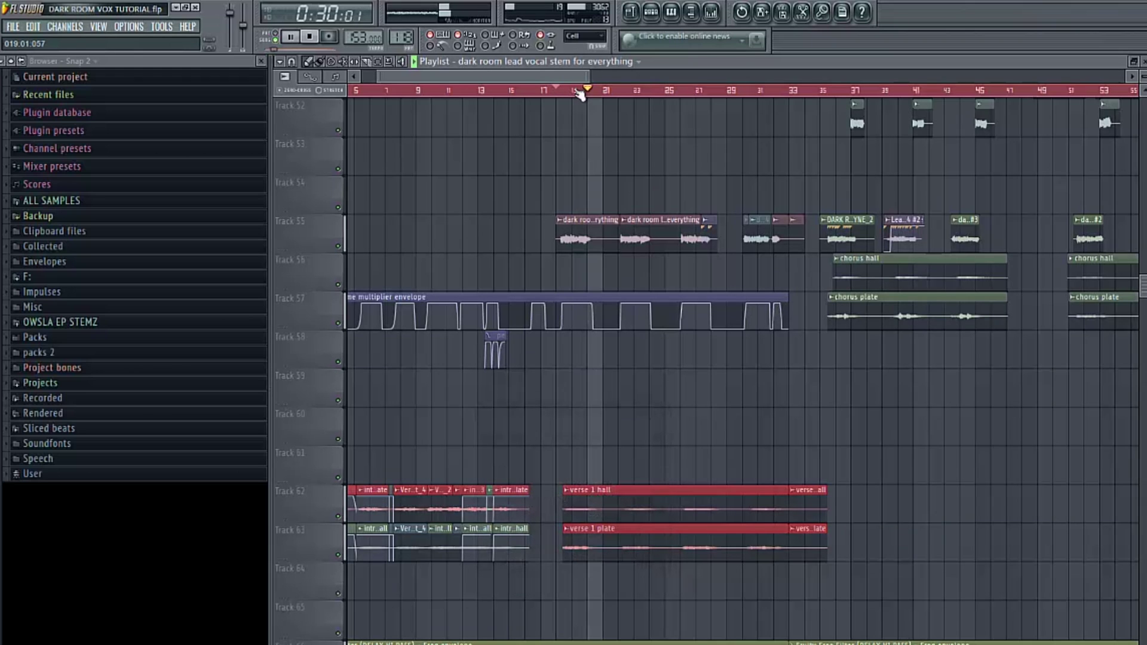
pyautogui.press('space')
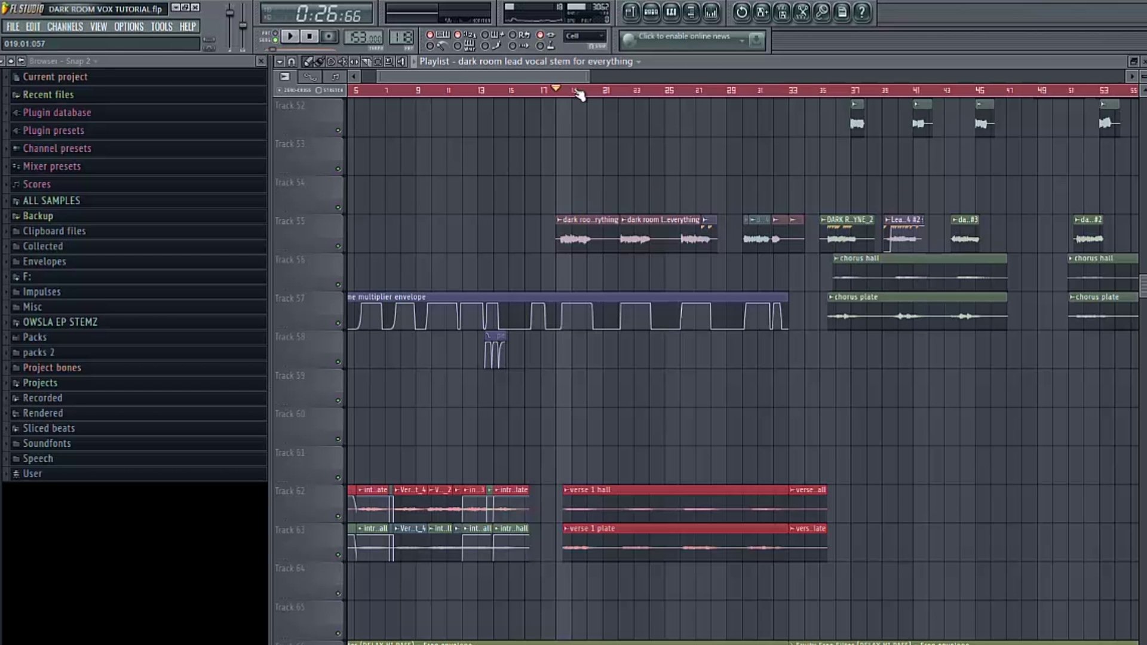
# Play the intro lead layers on Tracks 24 to 26 from about bar 9 at a raised system volume with the mixer open.
pyautogui.moveTo(568, 81); pyautogui.dragTo(369, 94)
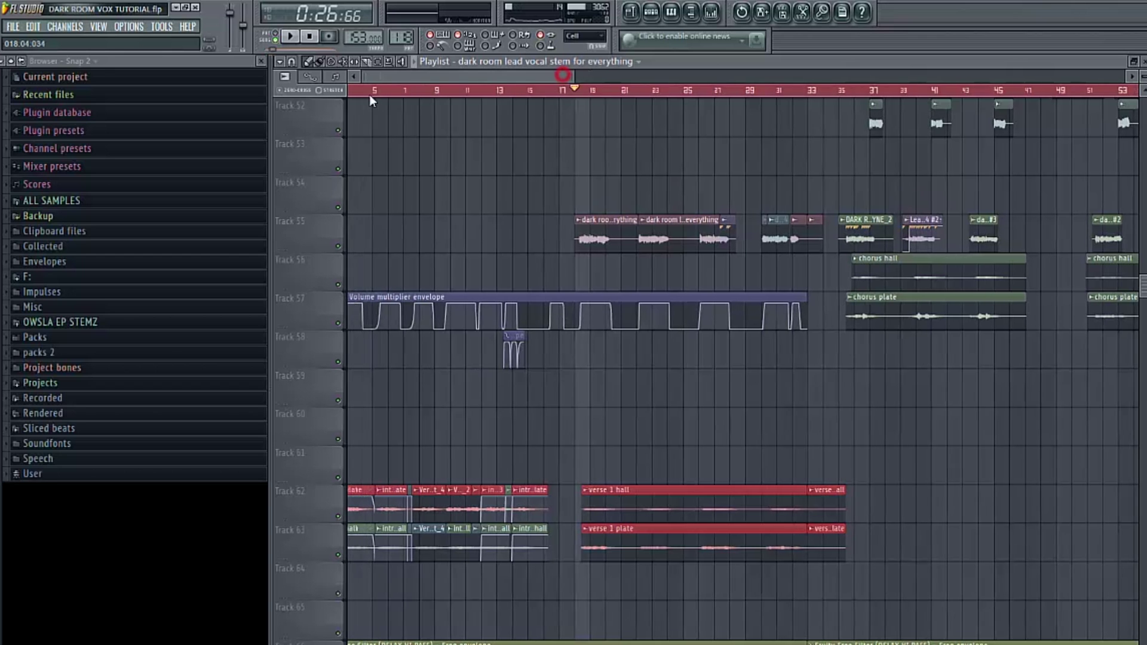
pyautogui.scroll(10, 378, 148)
pyautogui.scroll(3, 379, 148)
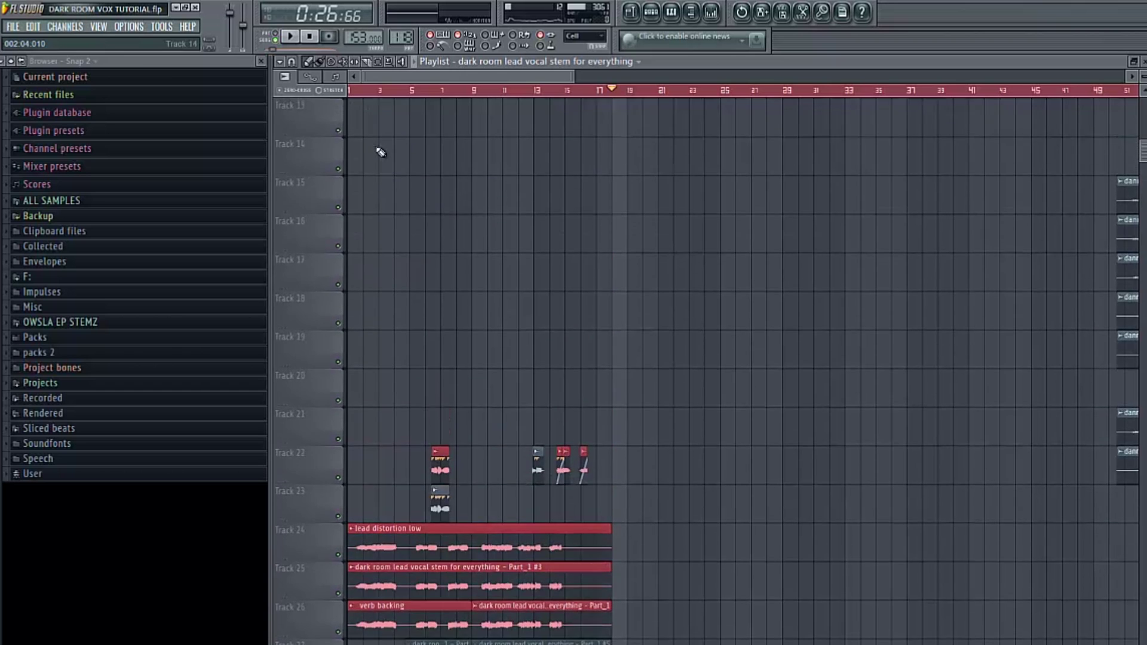
pyautogui.scroll(-5, 418, 138)
pyautogui.click(484, 91)
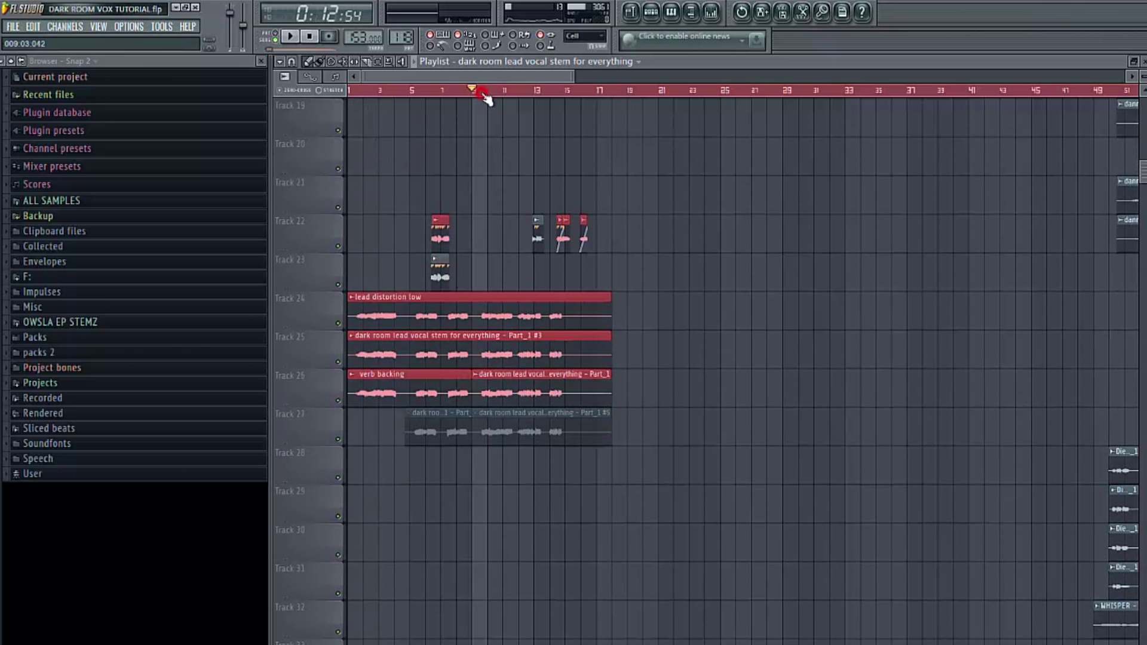
pyautogui.press('XF86AudioRaiseVolume')
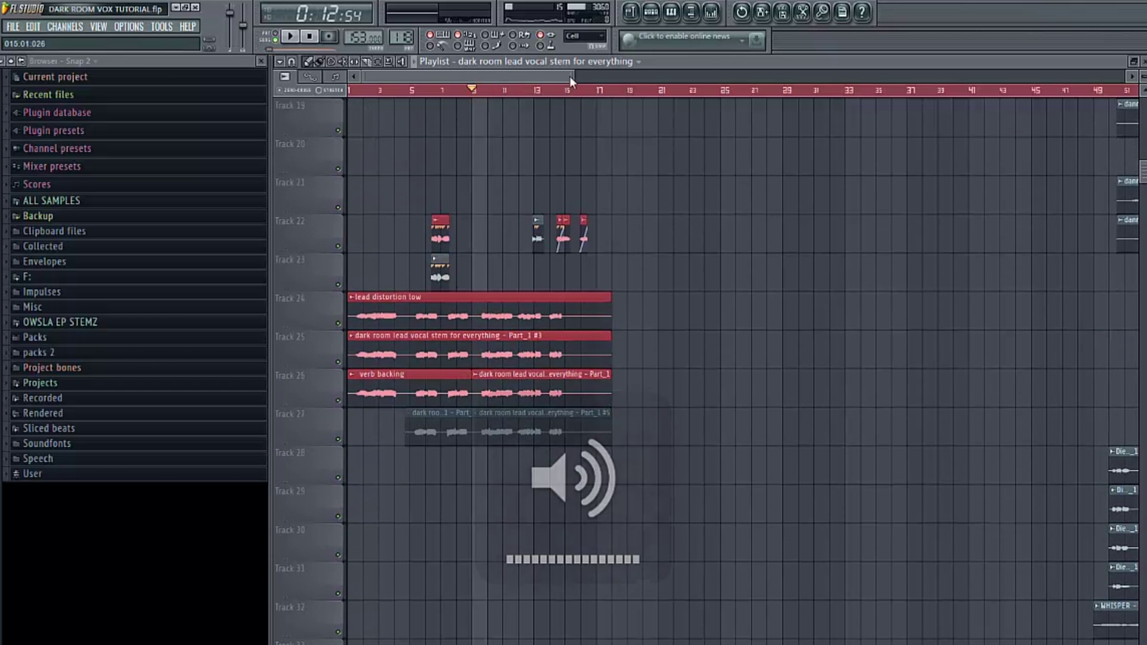
pyautogui.moveTo(573, 77); pyautogui.dragTo(583, 77)
pyautogui.press('space')
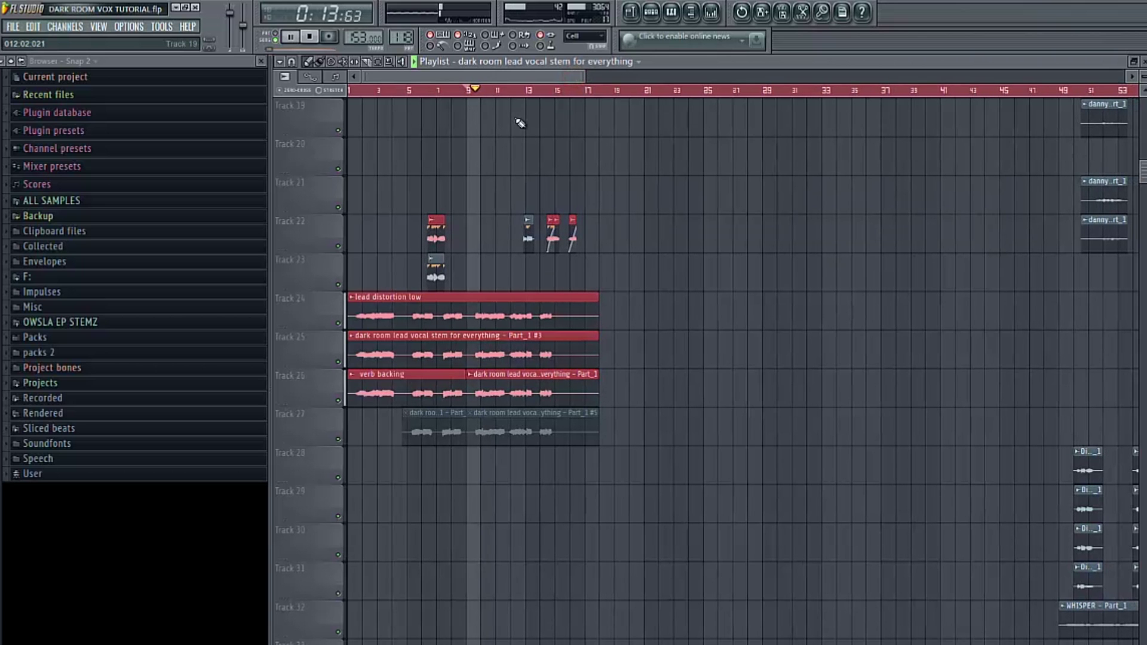
pyautogui.press('F9')
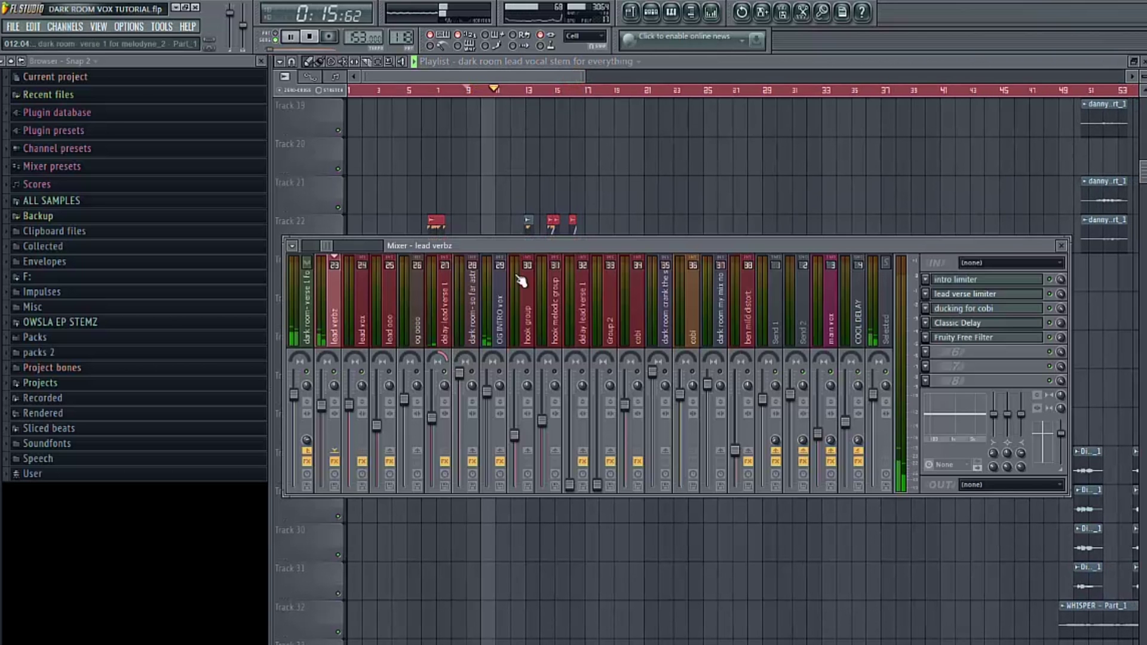